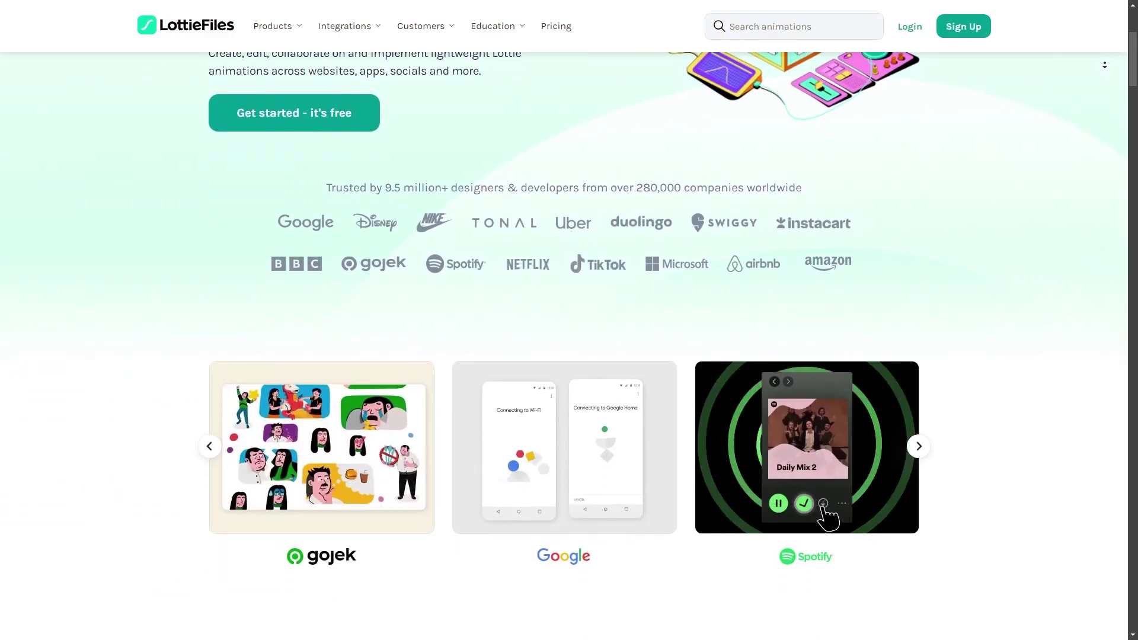
# Scroll down past the free animation library, Figma/After Effects/Canva plugins and AI features
pyautogui.scroll(-7, 569, 320)
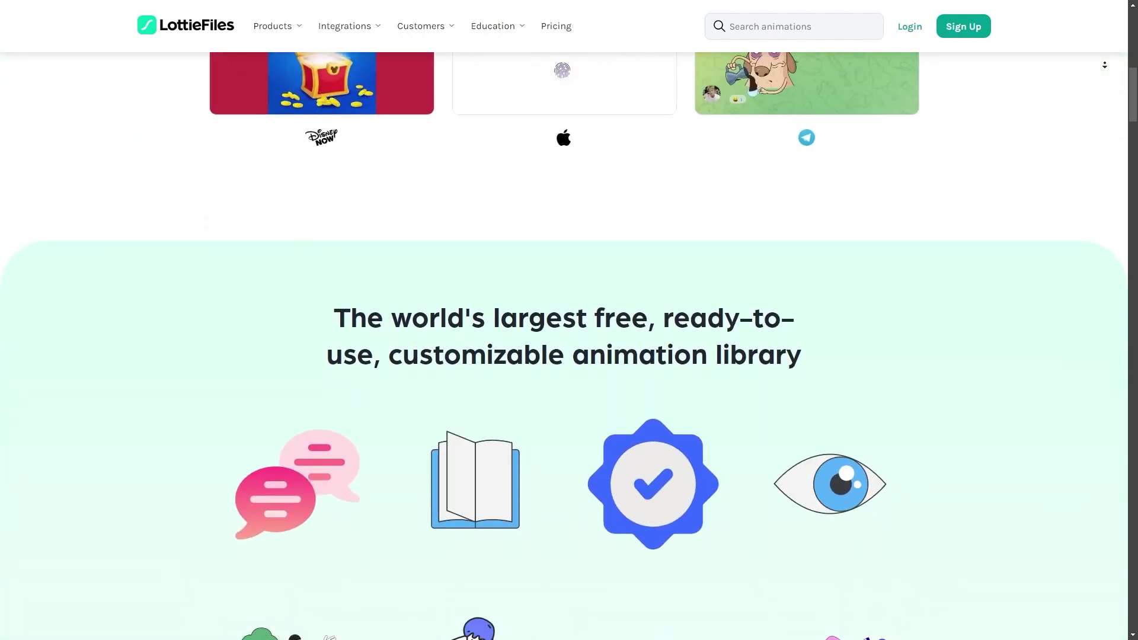
pyautogui.scroll(-7, 570, 320)
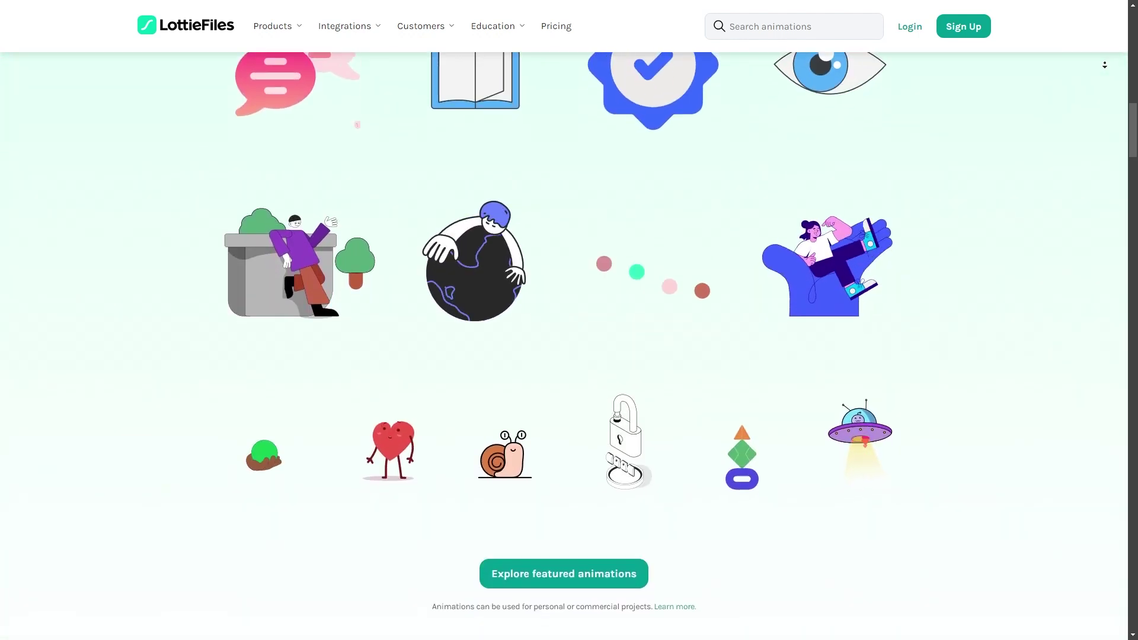
pyautogui.scroll(-4, 569, 320)
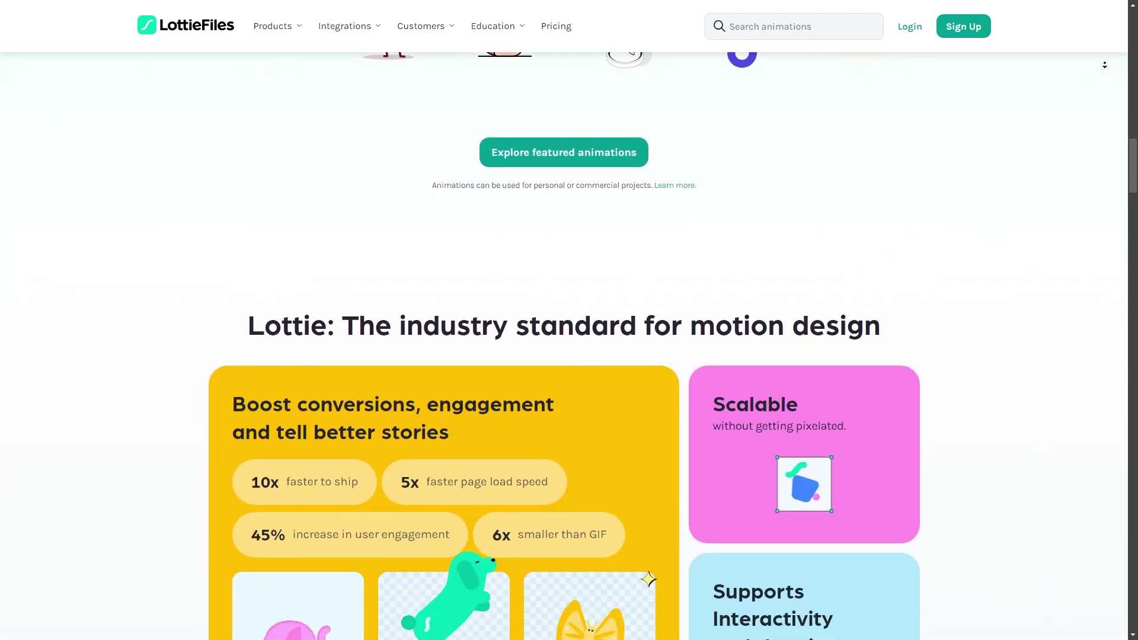
pyautogui.scroll(-7, 569, 320)
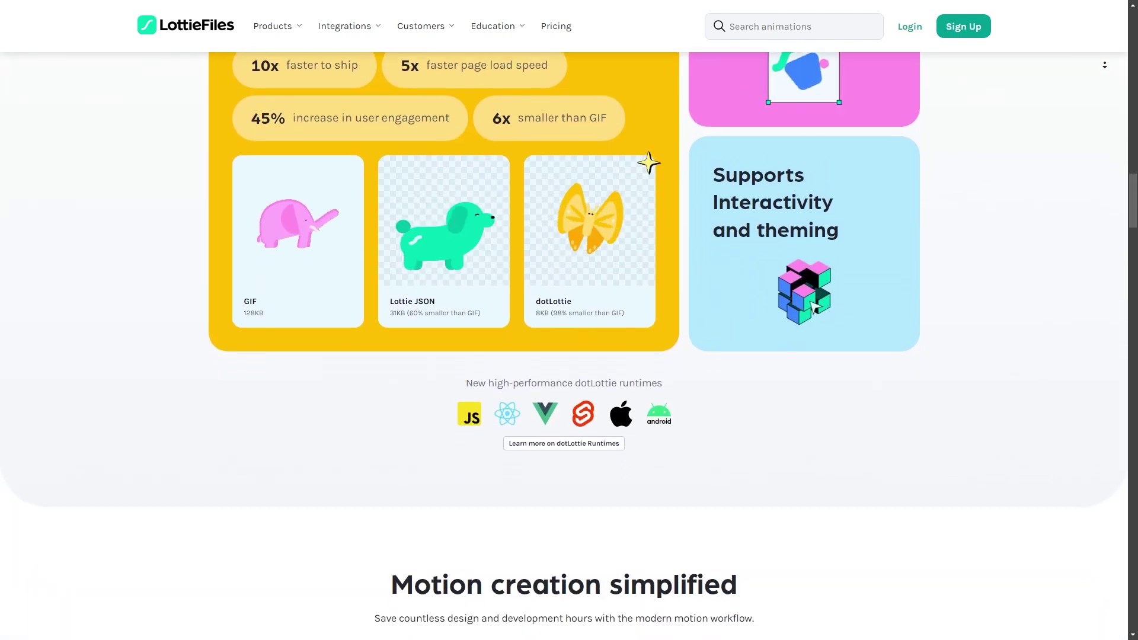
pyautogui.scroll(-7, 569, 321)
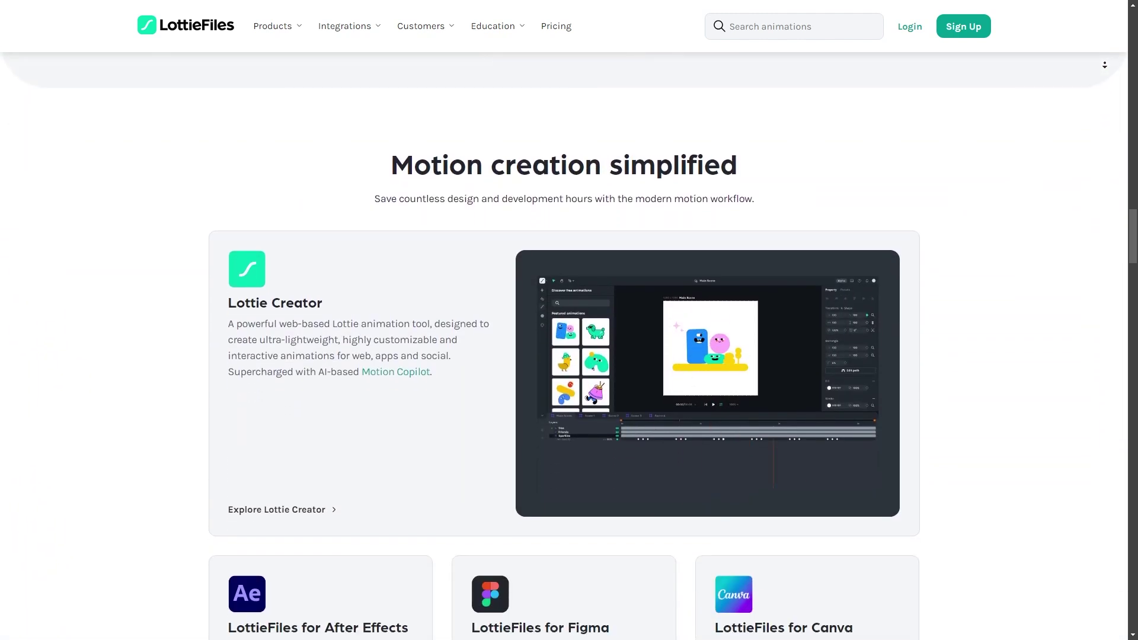
pyautogui.scroll(-7, 569, 320)
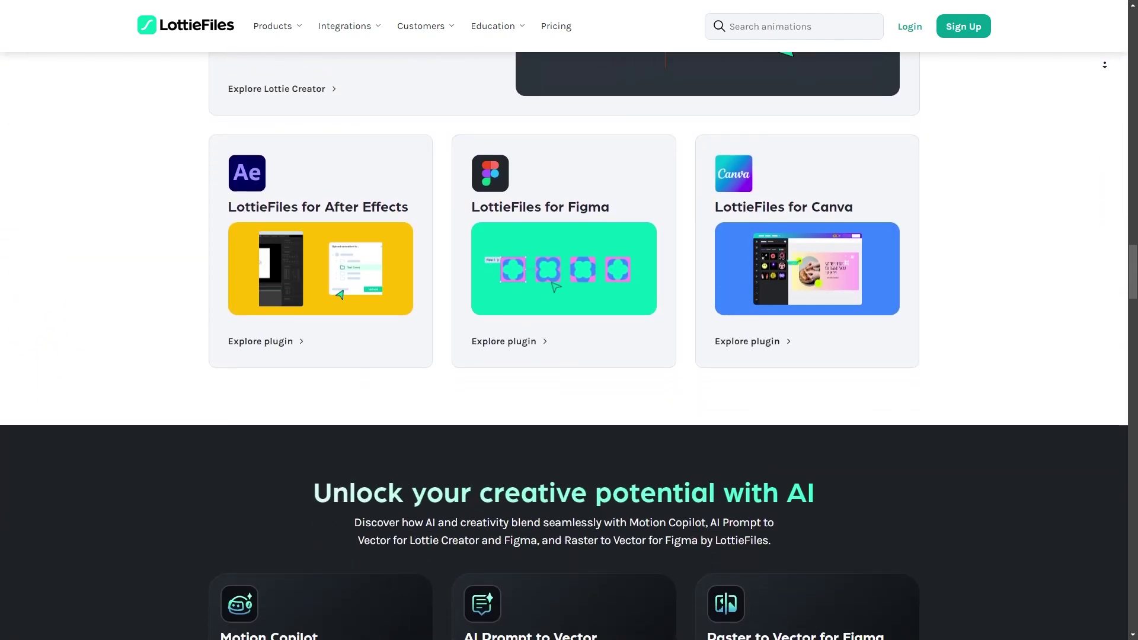
pyautogui.scroll(-7, 569, 320)
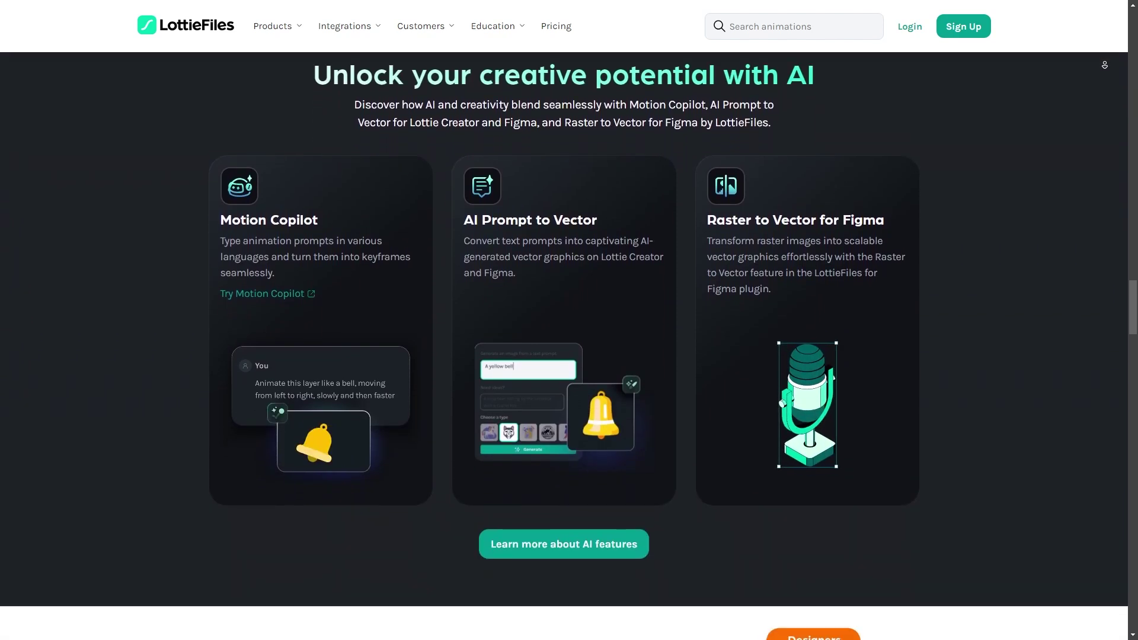
pyautogui.scroll(-7, 570, 320)
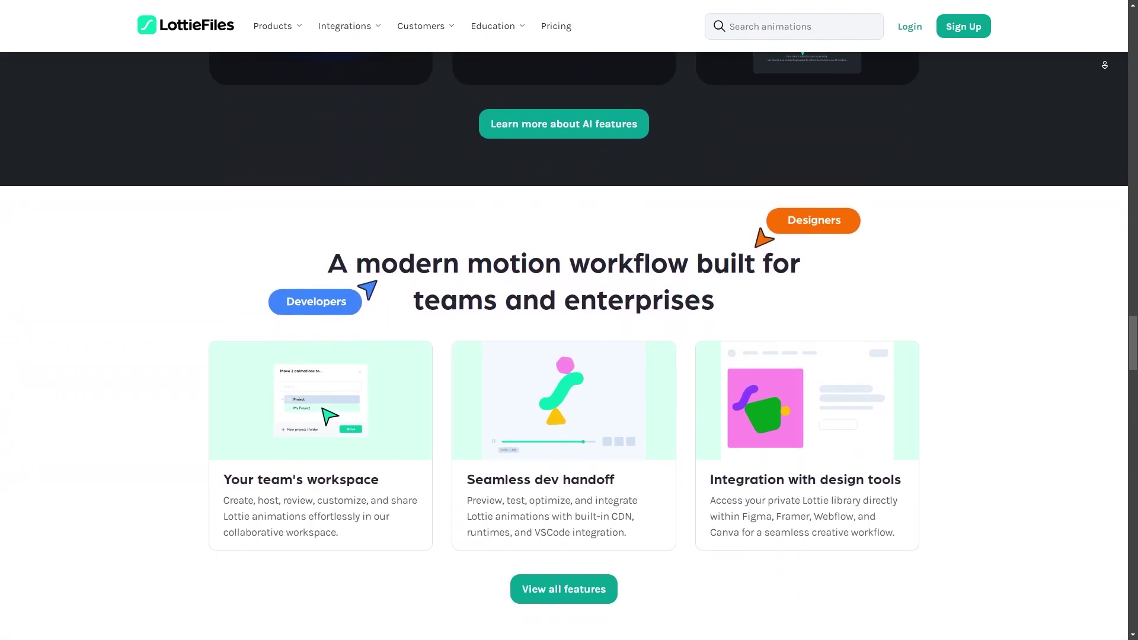
pyautogui.scroll(-7, 569, 320)
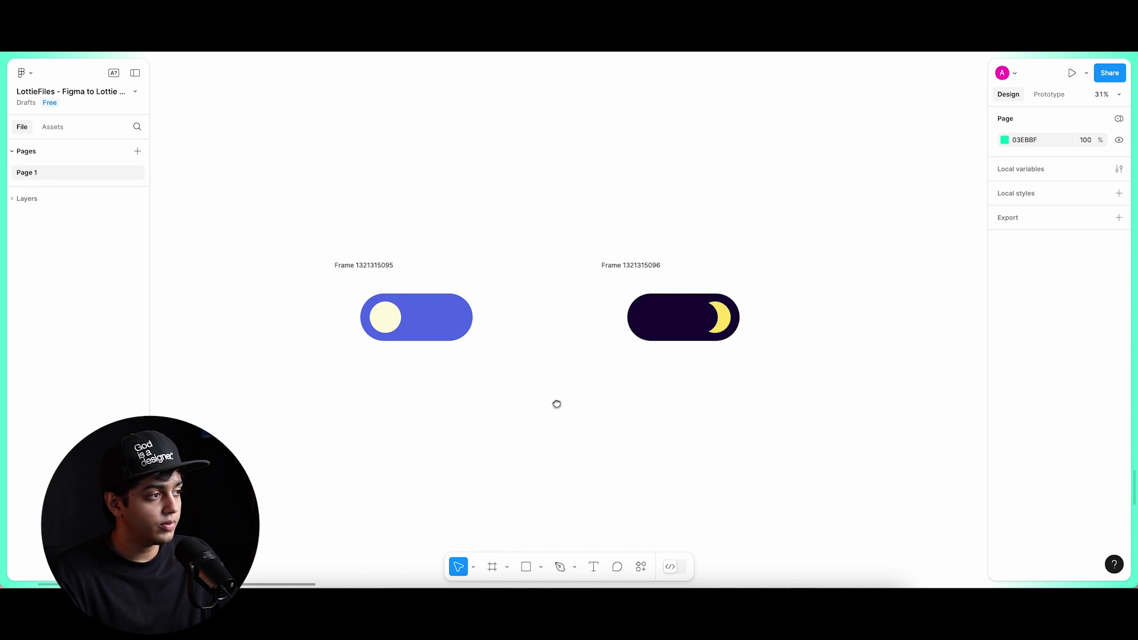
# Inspect the blue sun toggle's frame, rounded background rectangle and cream circle knob
pyautogui.moveTo(556, 404); pyautogui.dragTo(560, 407)
pyautogui.click(355, 266)
pyautogui.click(623, 268)
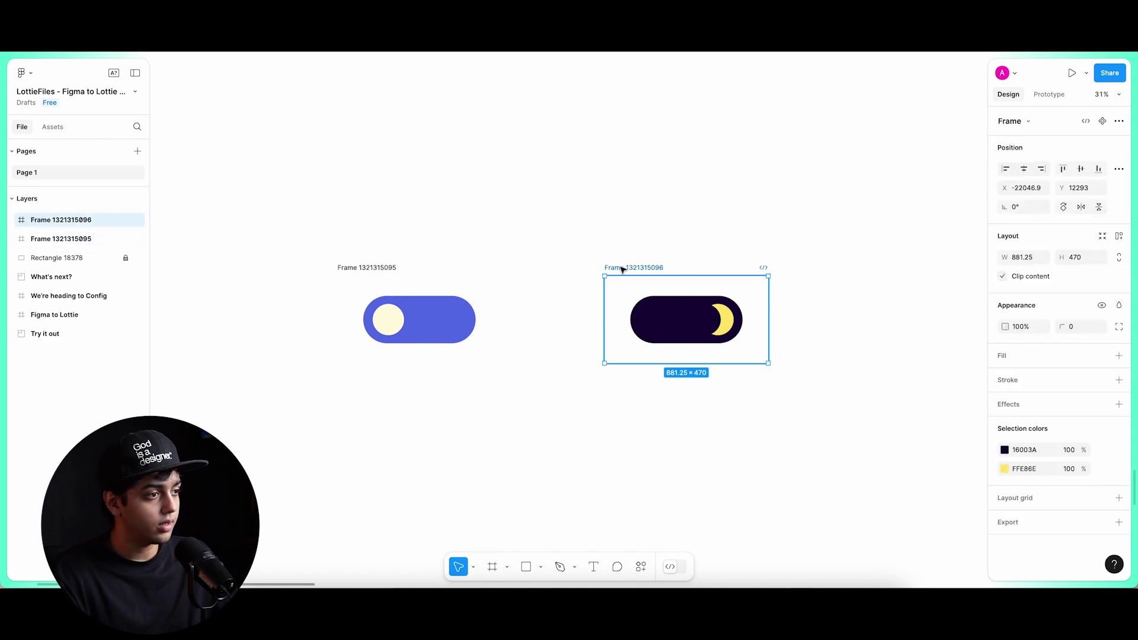
pyautogui.click(339, 218)
pyautogui.scroll(2, 509, 302)
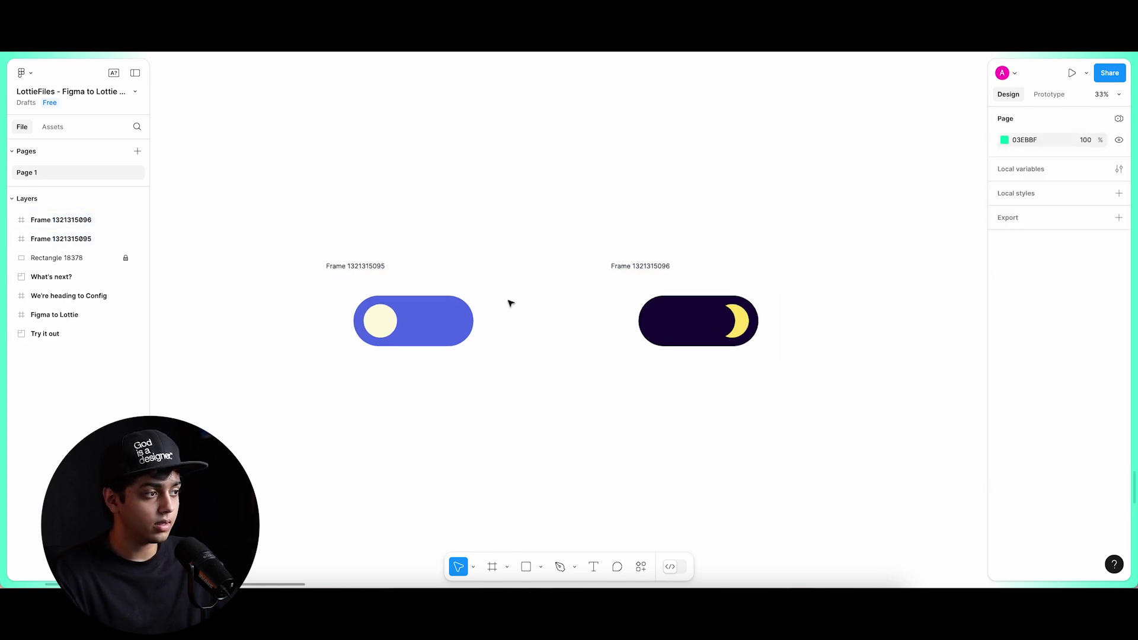
pyautogui.click(449, 319)
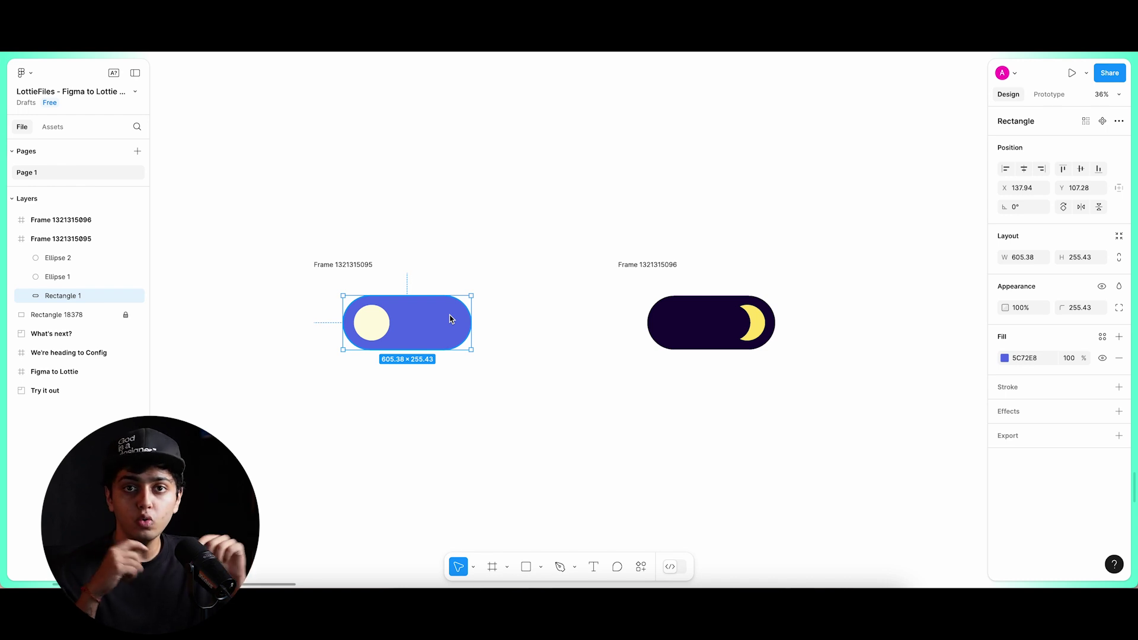
pyautogui.click(376, 329)
# Inspect the dark circle carving the moon, then zoom out and select both toggle frames
pyautogui.moveTo(601, 335); pyautogui.dragTo(510, 328)
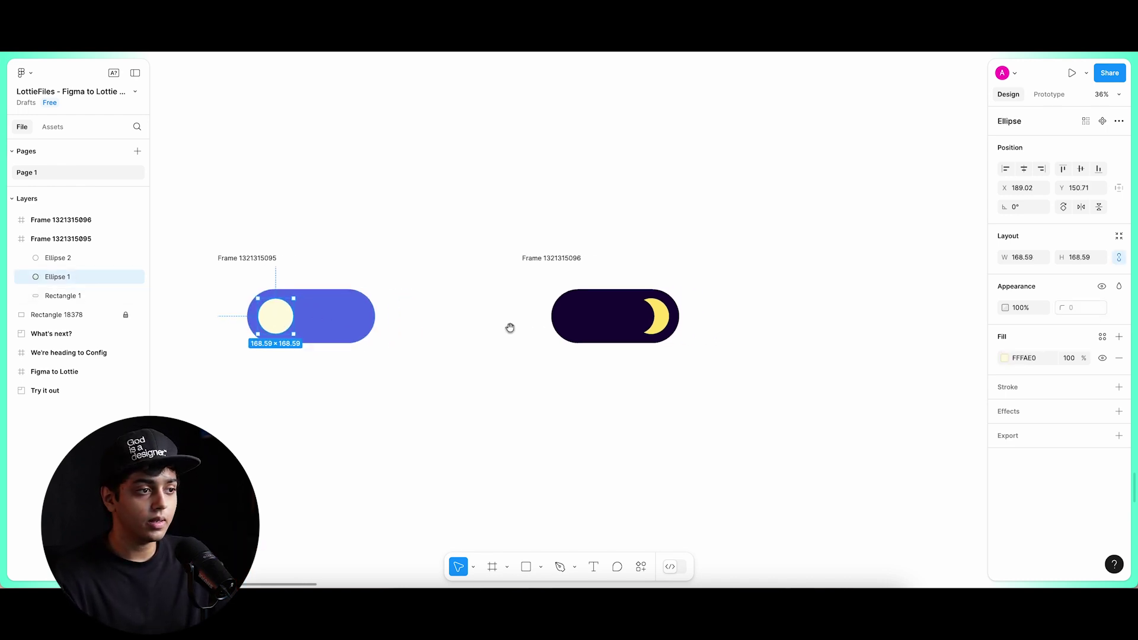
pyautogui.scroll(3, 675, 317)
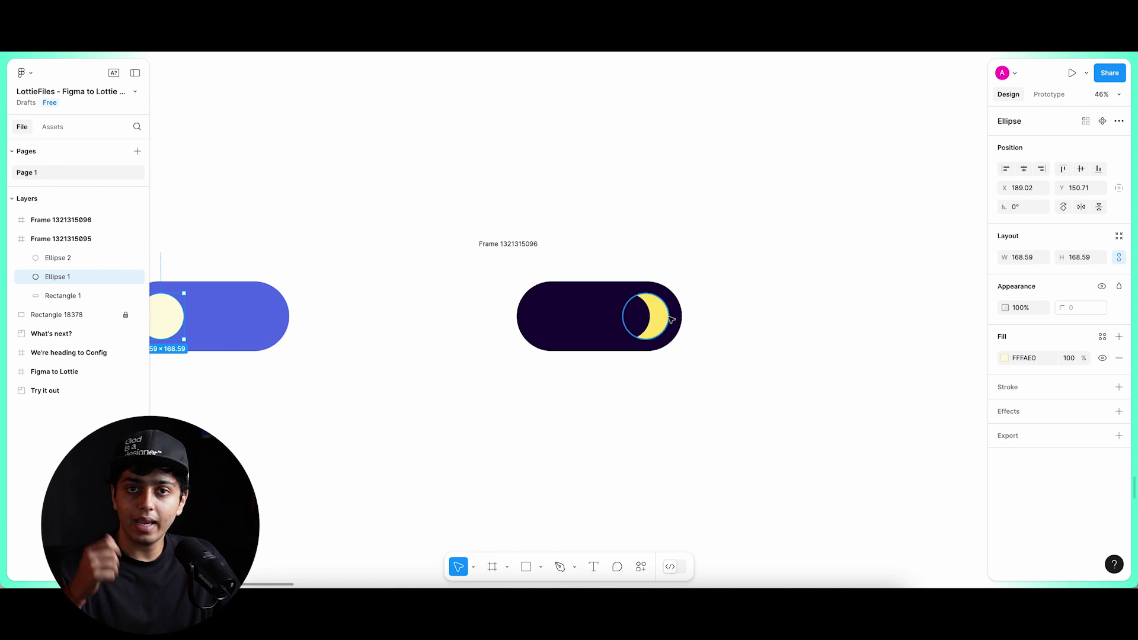
pyautogui.scroll(2, 637, 327)
pyautogui.click(639, 325)
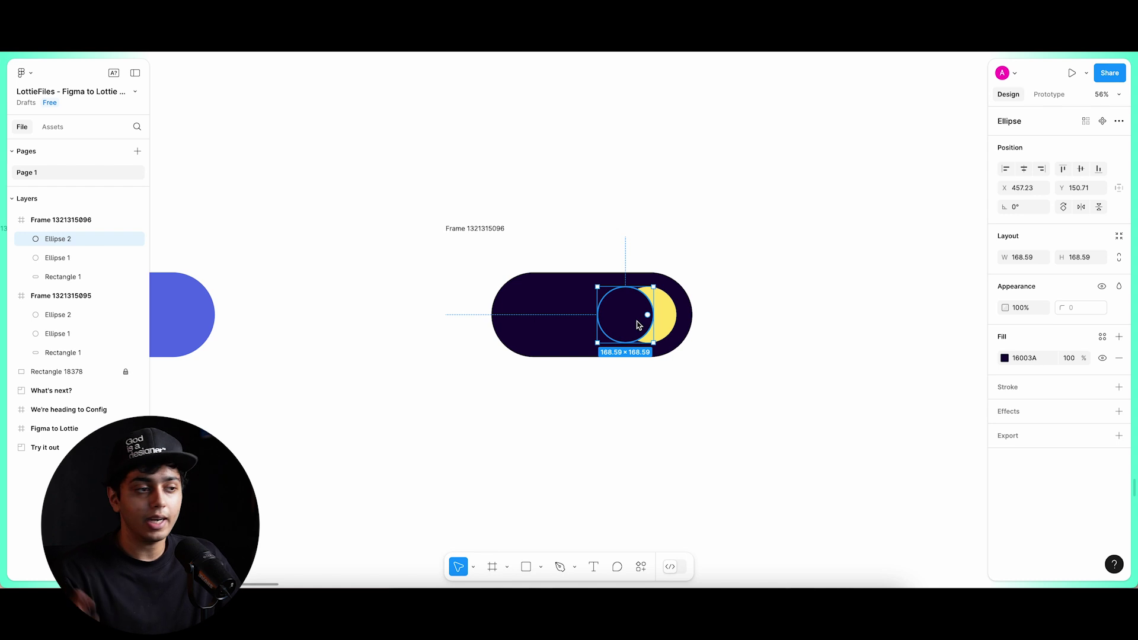
pyautogui.scroll(-3, 637, 286)
pyautogui.hscroll(-2, 516, 331)
pyautogui.moveTo(516, 331); pyautogui.dragTo(577, 345)
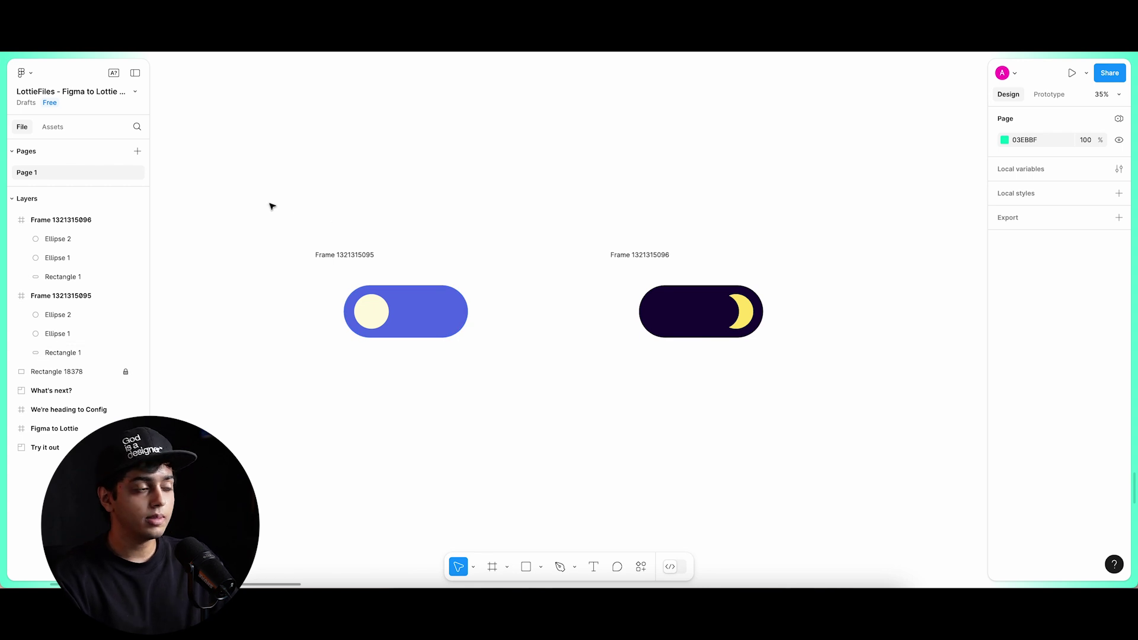
pyautogui.moveTo(272, 206); pyautogui.dragTo(849, 409)
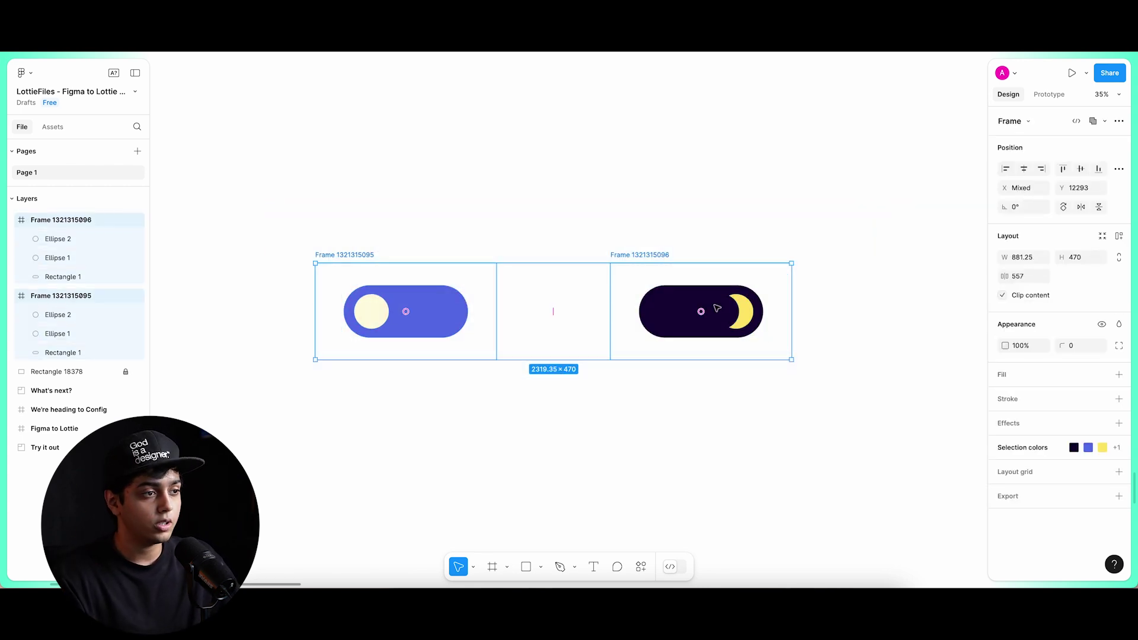
# Export both selected toggle frames to Lottie through the LottieFiles plugin, previewing 72 frames at 1.5 KB
pyautogui.rightClick(642, 288)
pyautogui.moveTo(706, 443)
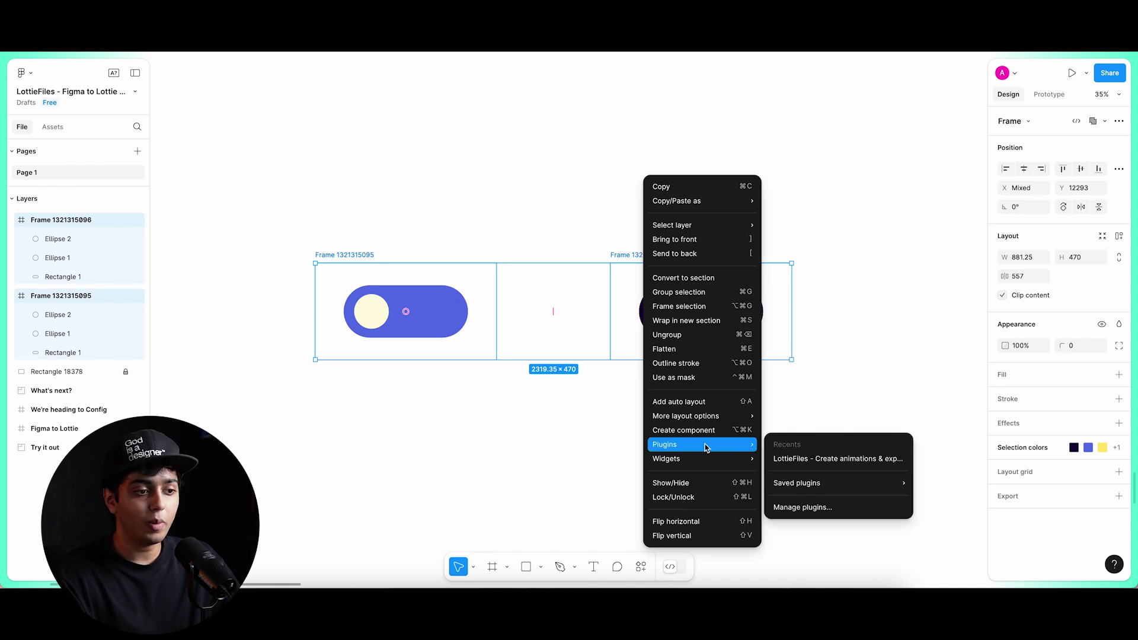
pyautogui.click(823, 461)
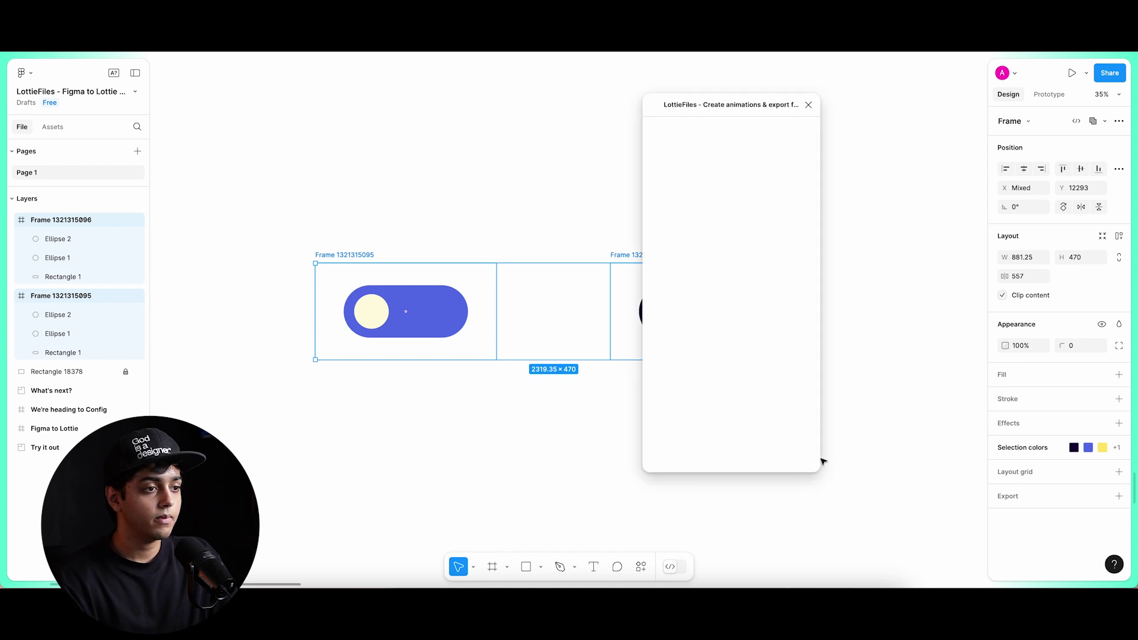
pyautogui.moveTo(756, 107)
pyautogui.mouseDown()
pyautogui.moveTo(617, 108)
pyautogui.moveTo(768, 109)
pyautogui.mouseUp()
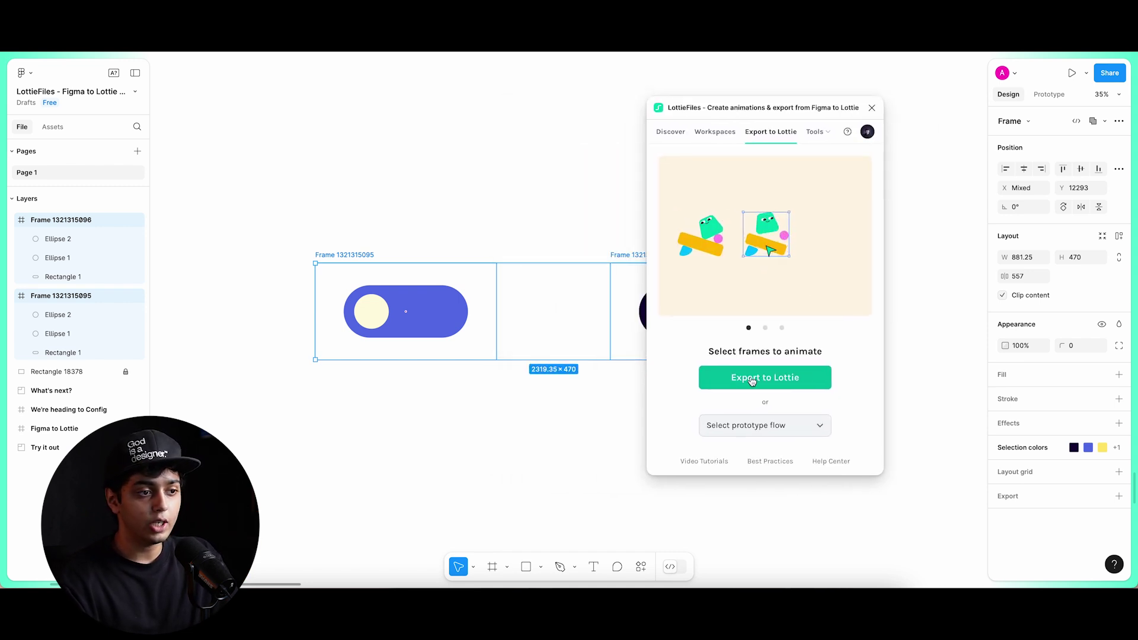
pyautogui.click(815, 425)
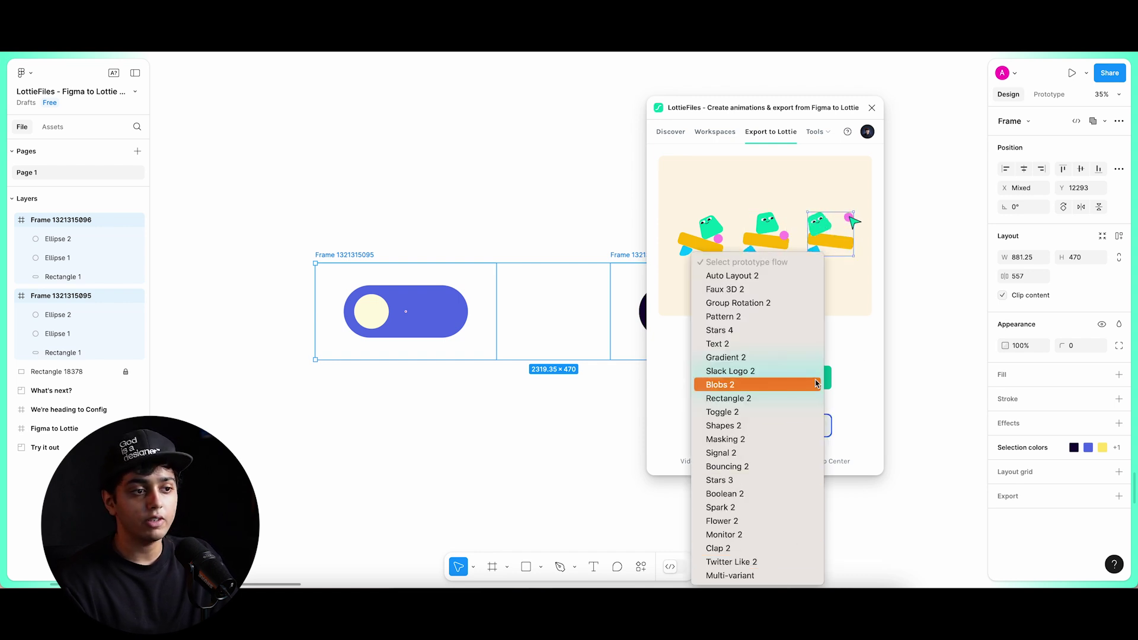
pyautogui.click(864, 341)
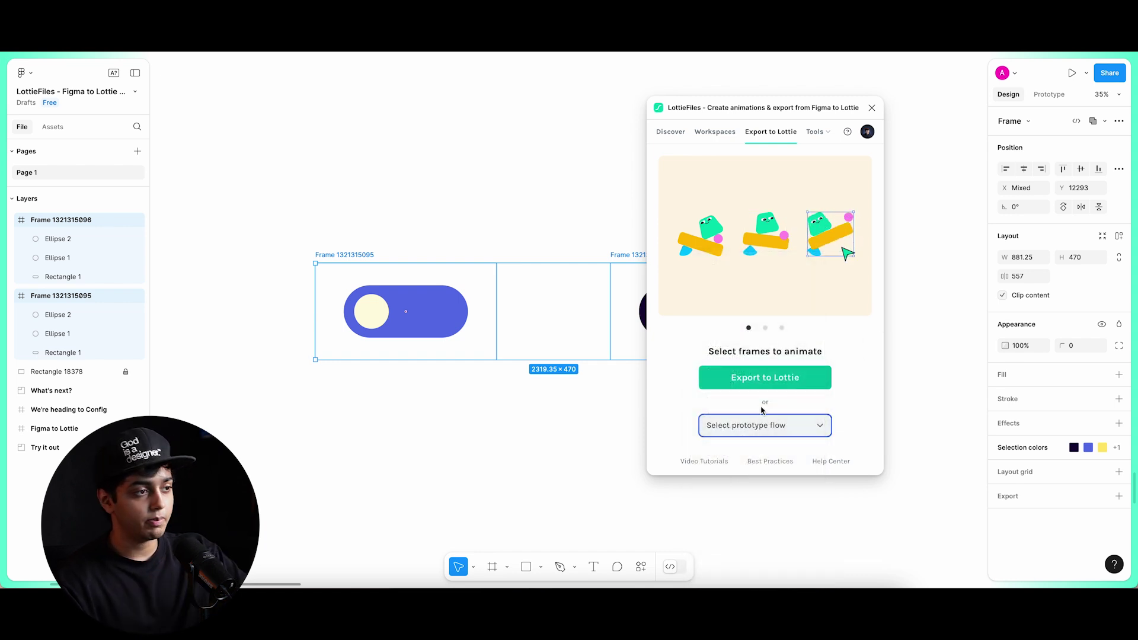
pyautogui.click(770, 379)
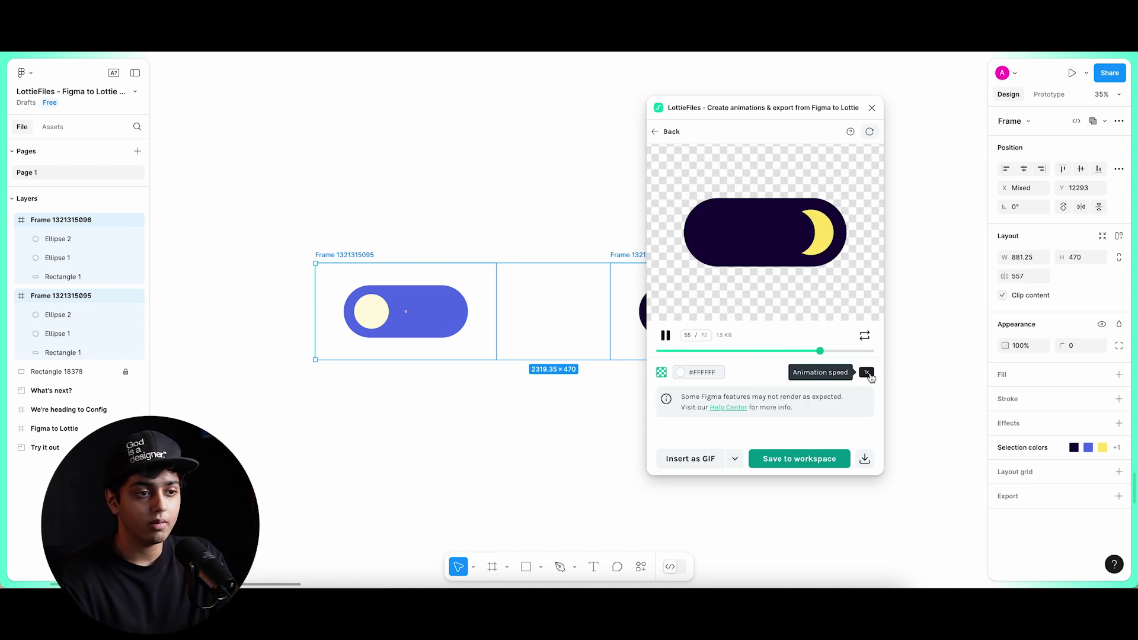
# Cycle the preview speed to 2x, then 0.5x, and nudge the plugin window right
pyautogui.click(867, 372)
pyautogui.click(868, 373)
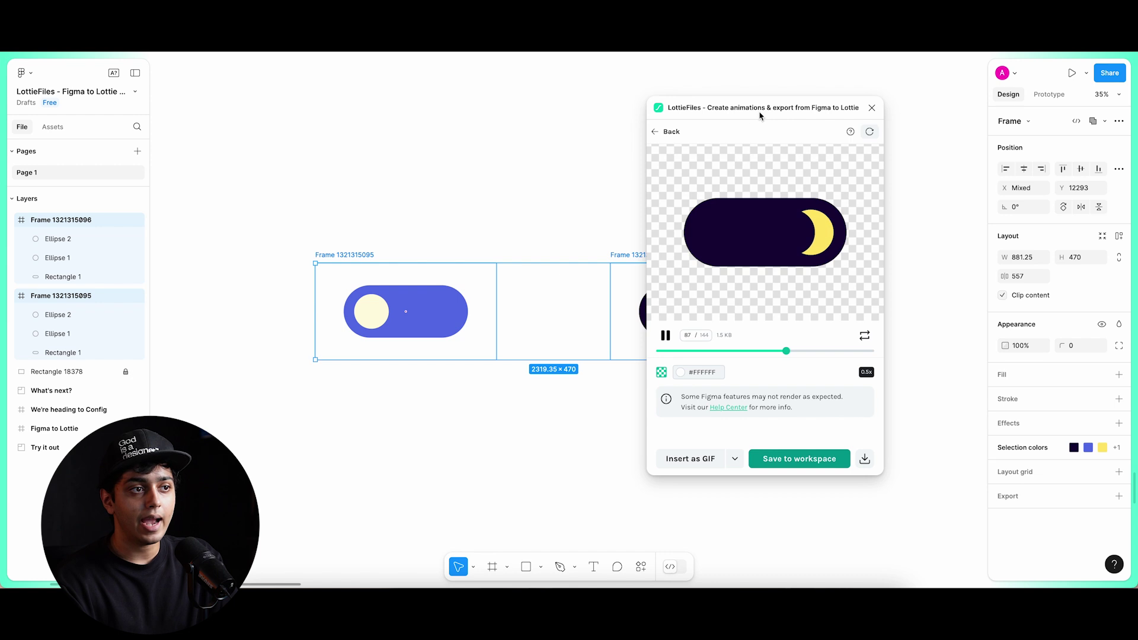
pyautogui.moveTo(761, 116); pyautogui.dragTo(795, 109)
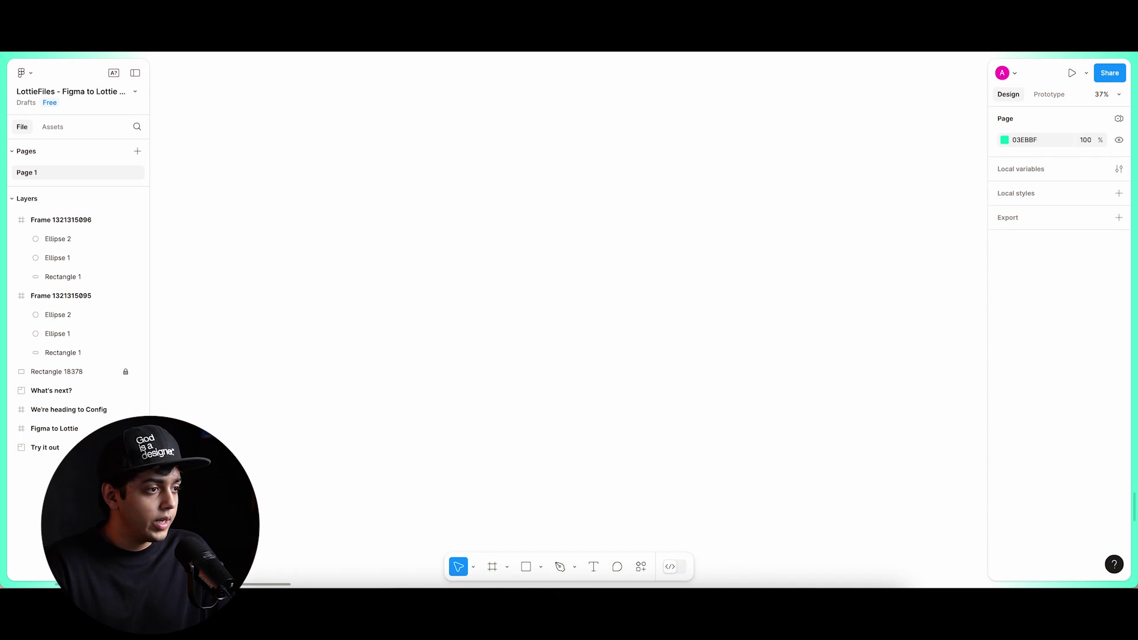
# Launch LottieFiles from the canvas menu and choose AI Prompt to Vector from Tools
pyautogui.rightClick(531, 223)
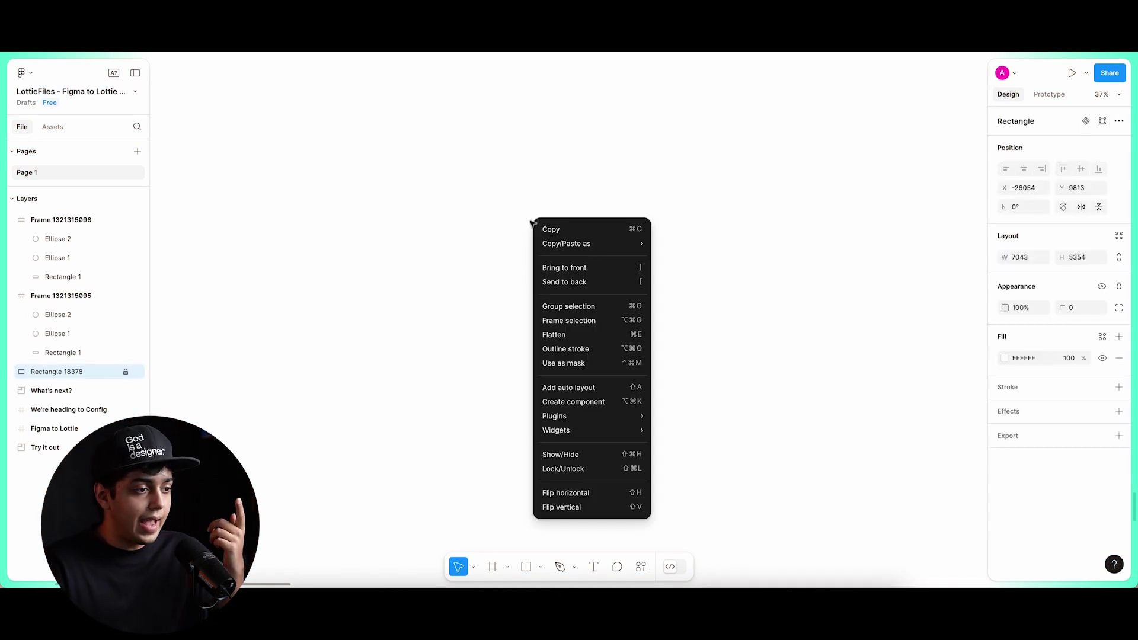
pyautogui.moveTo(646, 424)
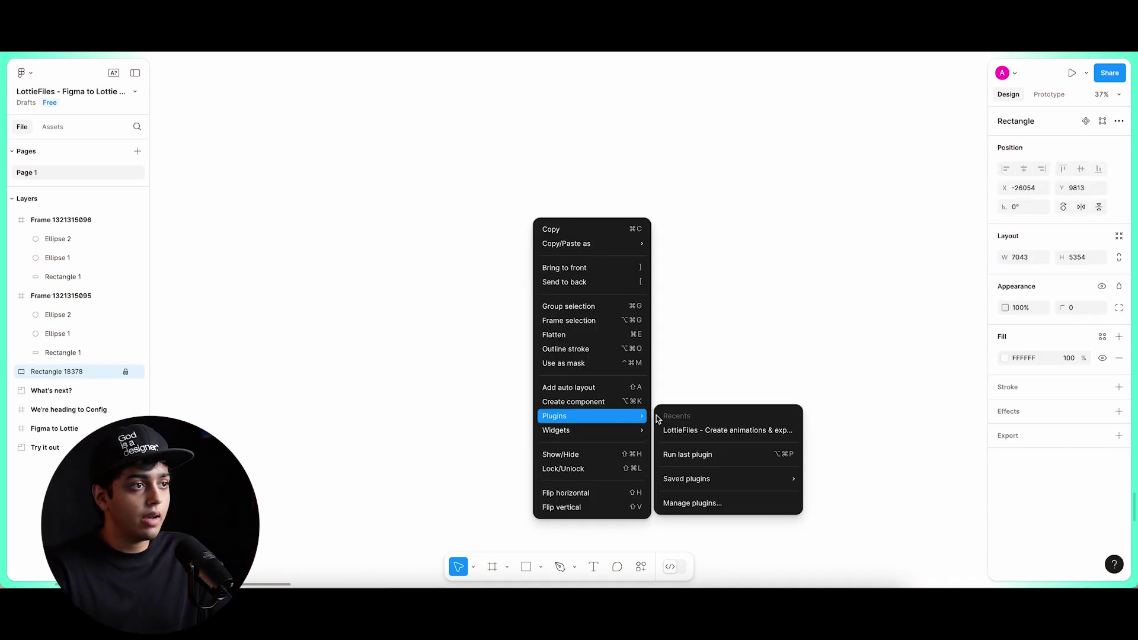
pyautogui.click(712, 430)
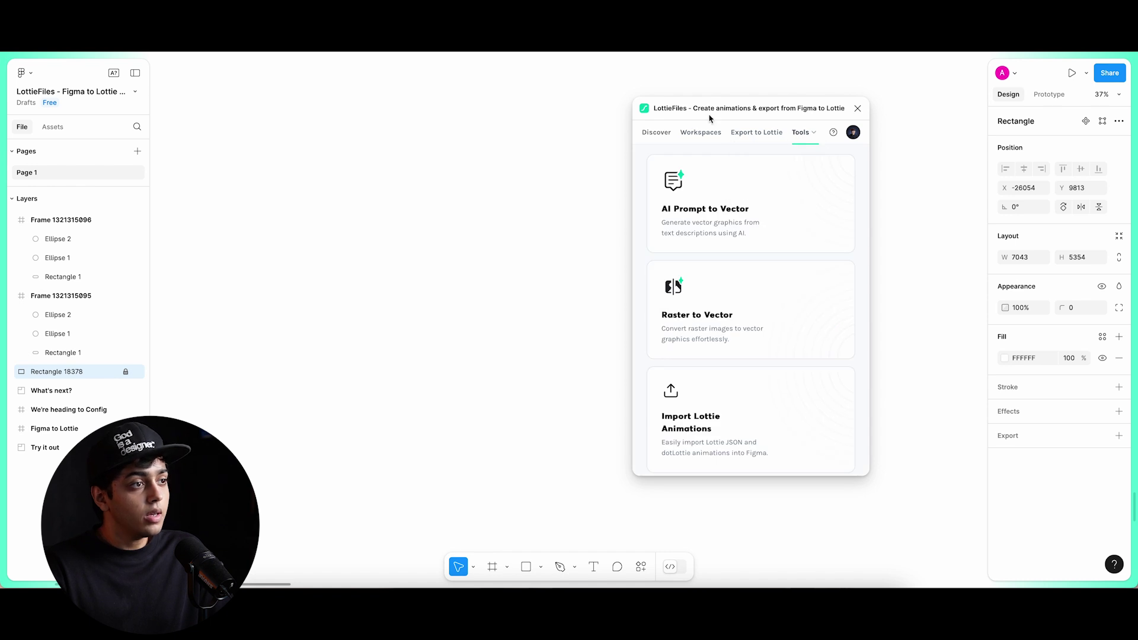
pyautogui.moveTo(722, 109); pyautogui.dragTo(702, 108)
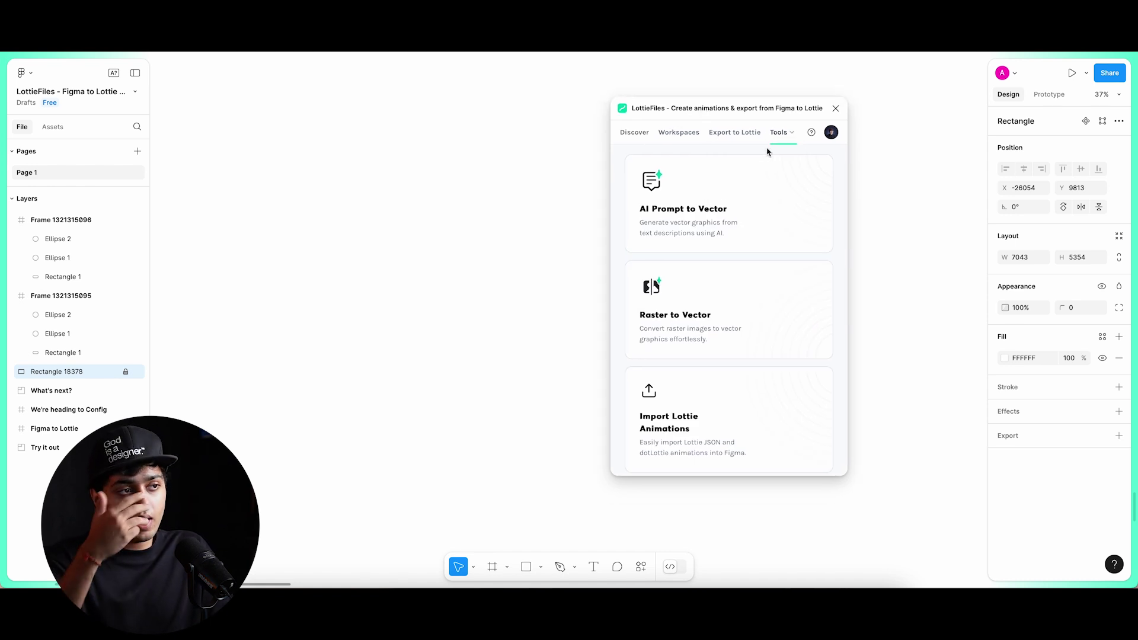
pyautogui.click(780, 132)
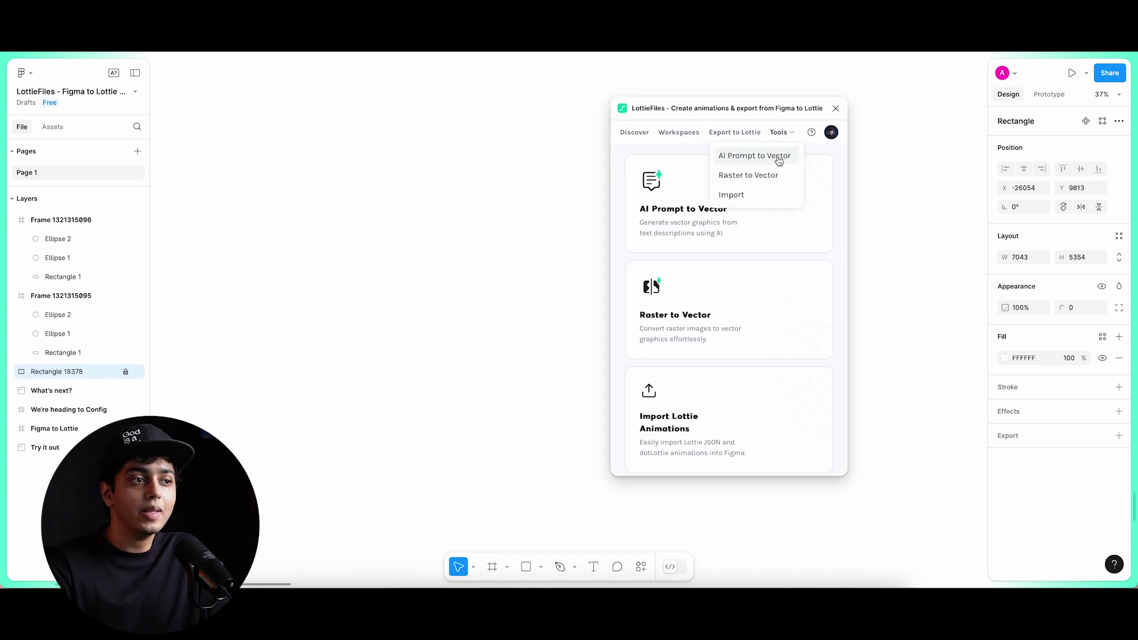
pyautogui.click(779, 158)
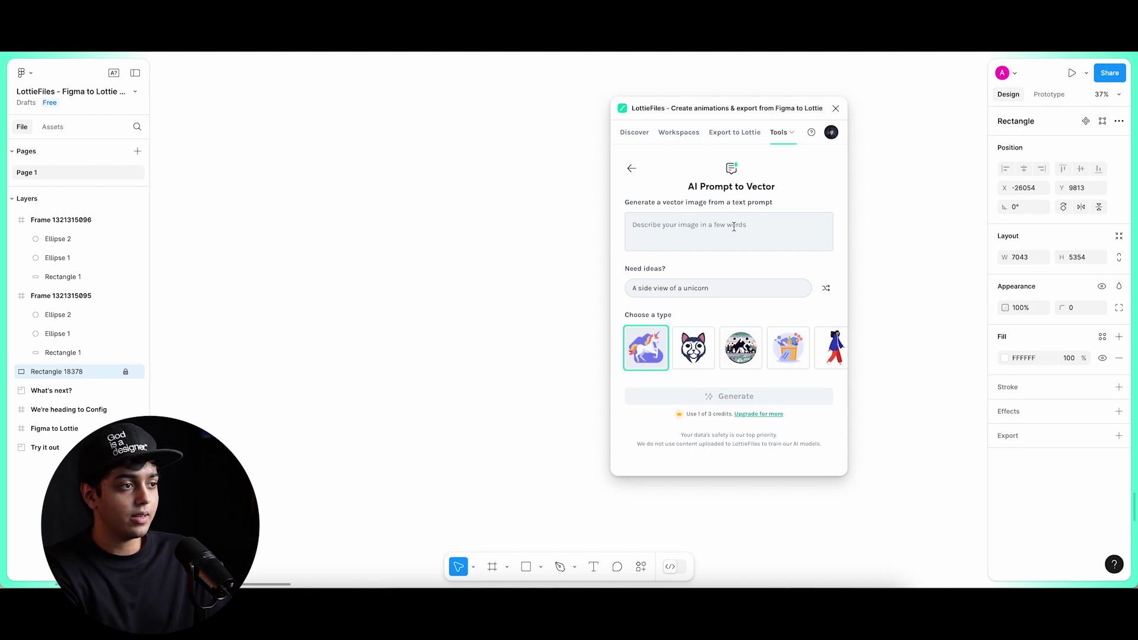
# Generate a vector from the prompt 'cat on a yellow hat' and insert it as SVG
pyautogui.click(733, 228)
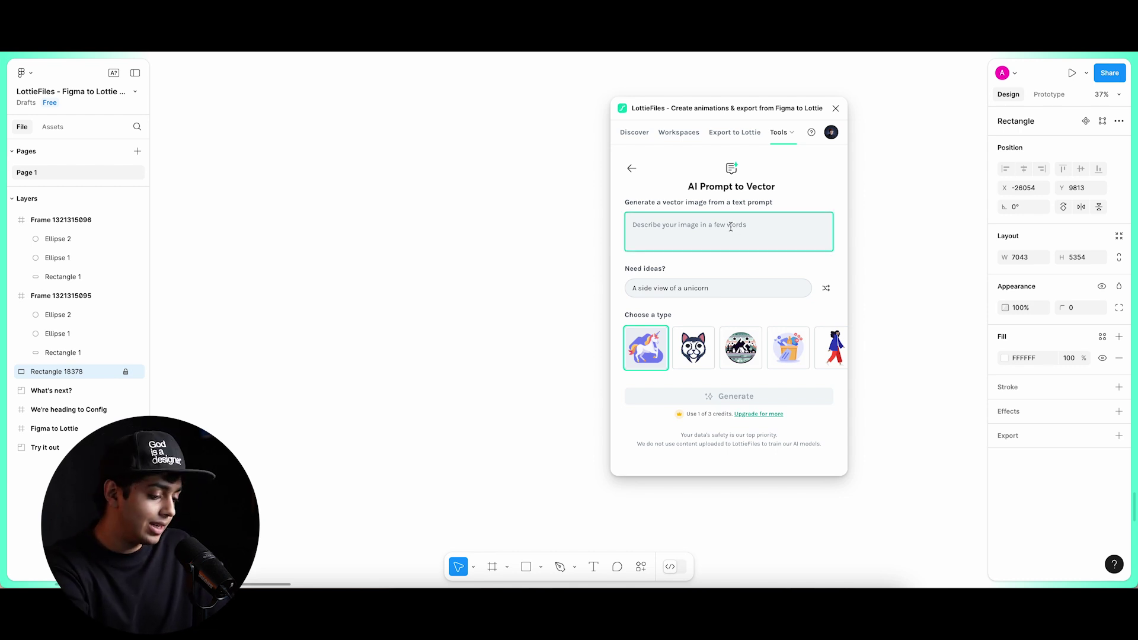
pyautogui.write('cat on a yellow hat')
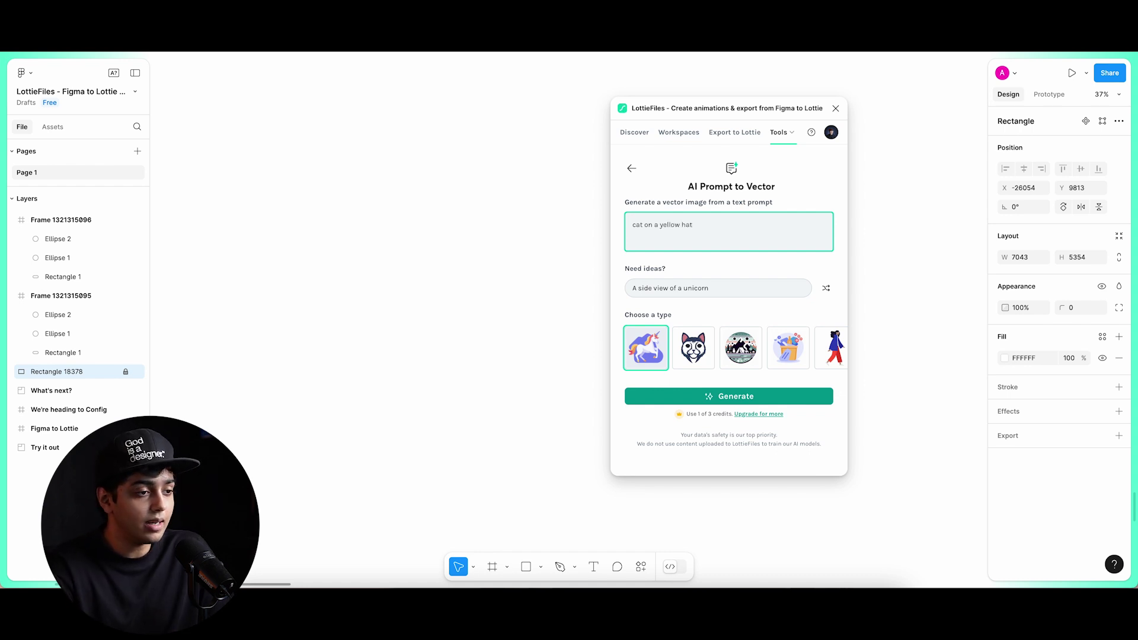
pyautogui.click(778, 390)
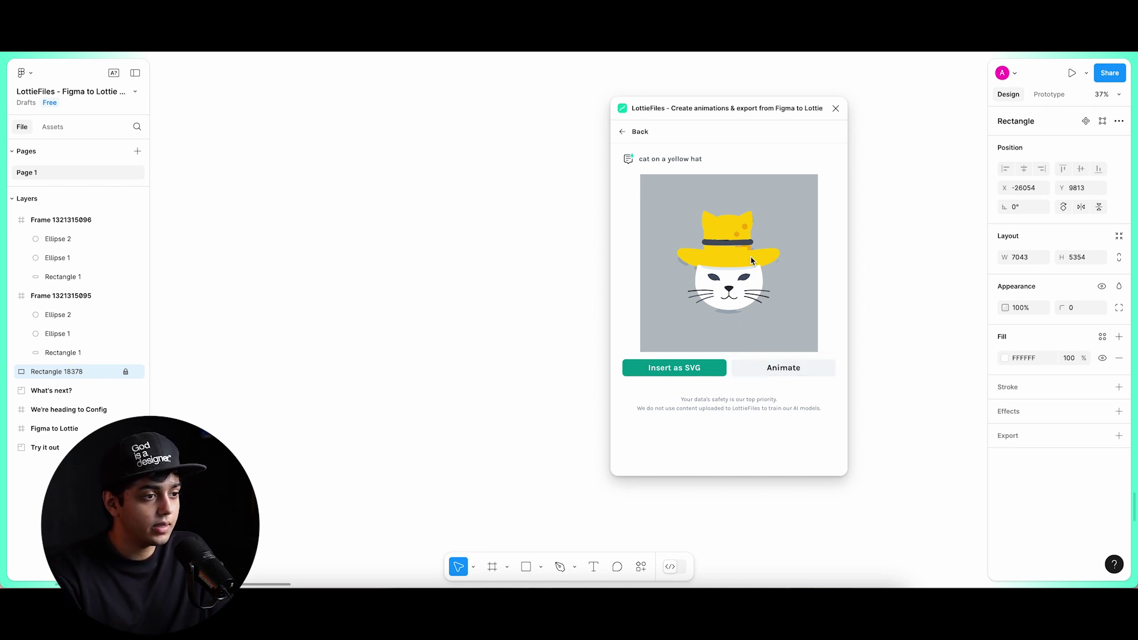
pyautogui.click(700, 370)
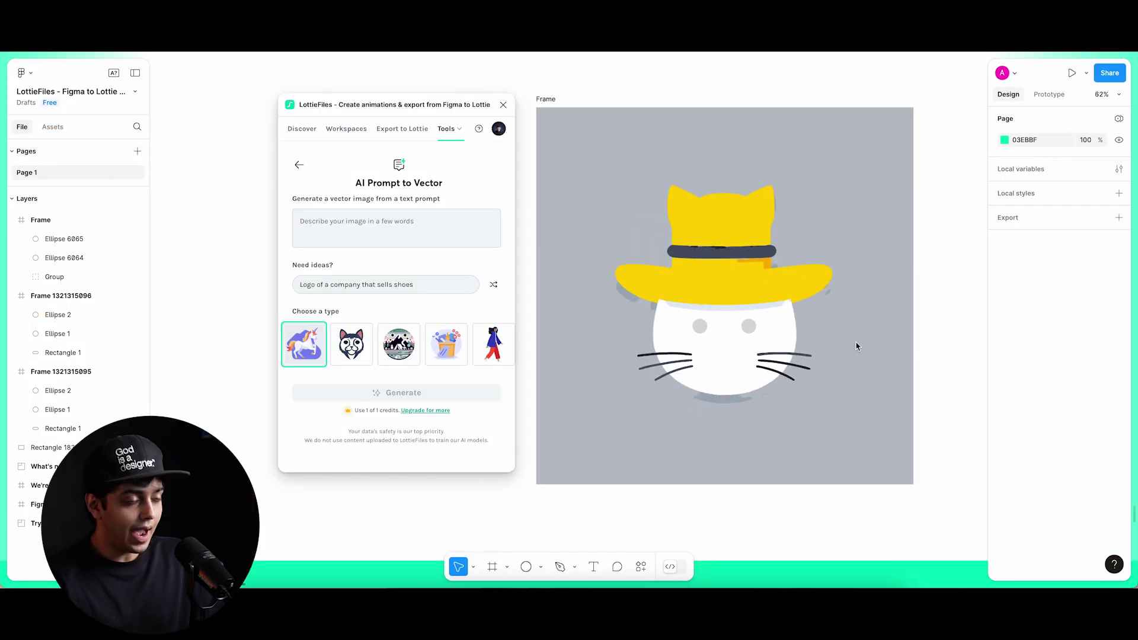
# Close the plugin, shift the cat frame left, and delete a stray gray shape by the brim
pyautogui.scroll(-2, 856, 346)
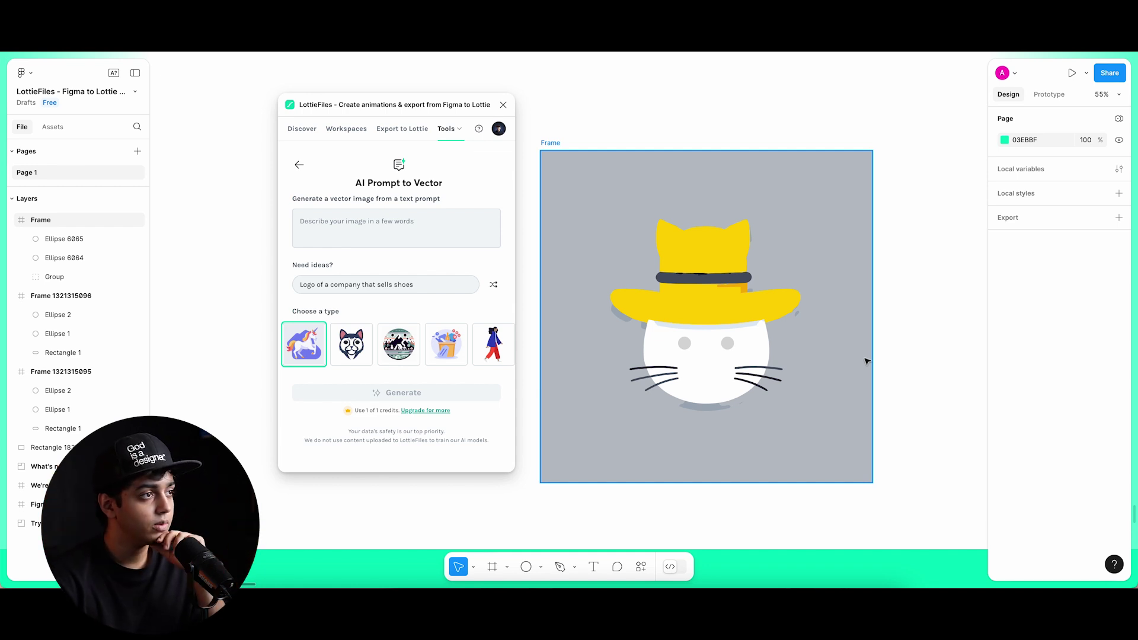
pyautogui.click(503, 105)
pyautogui.moveTo(830, 198); pyautogui.dragTo(770, 200)
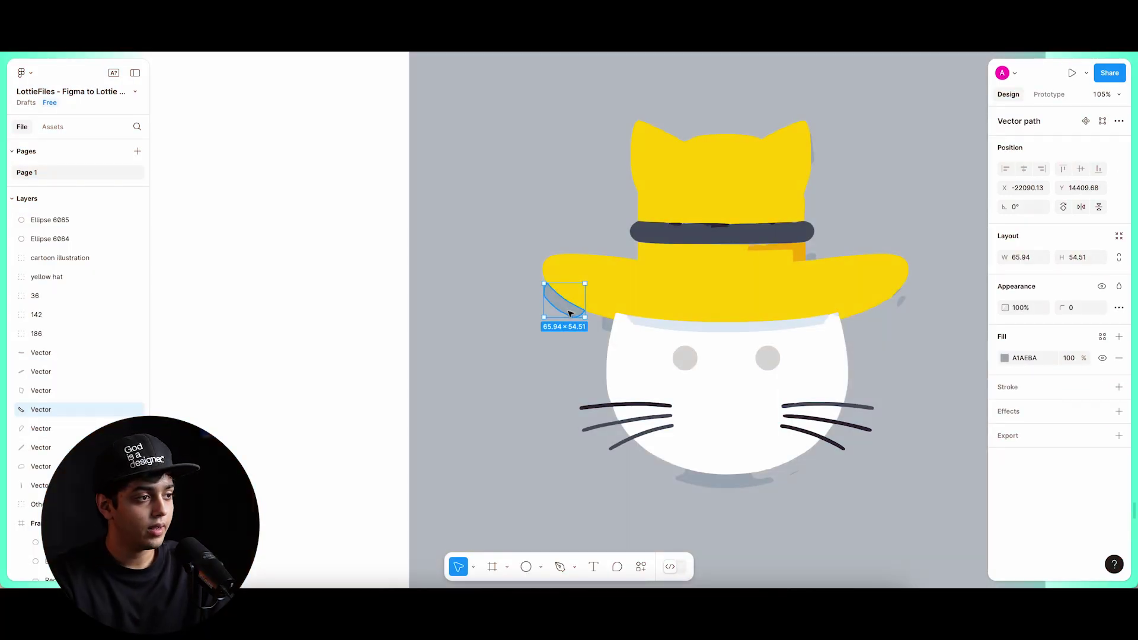
pyautogui.press('Delete')
pyautogui.click(608, 327)
# Delete the gray shadow pieces under the chin, at the right brim tip and by the hat band
pyautogui.press('Delete')
pyautogui.click(750, 487)
pyautogui.press('Delete')
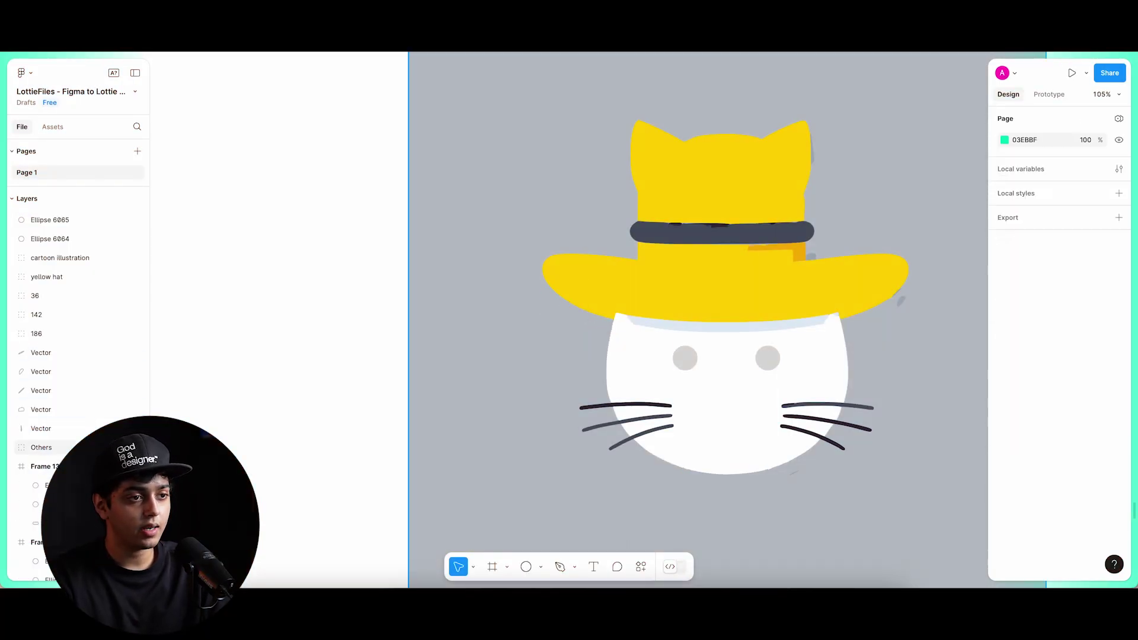
pyautogui.click(801, 474)
pyautogui.press('Delete')
pyautogui.click(902, 301)
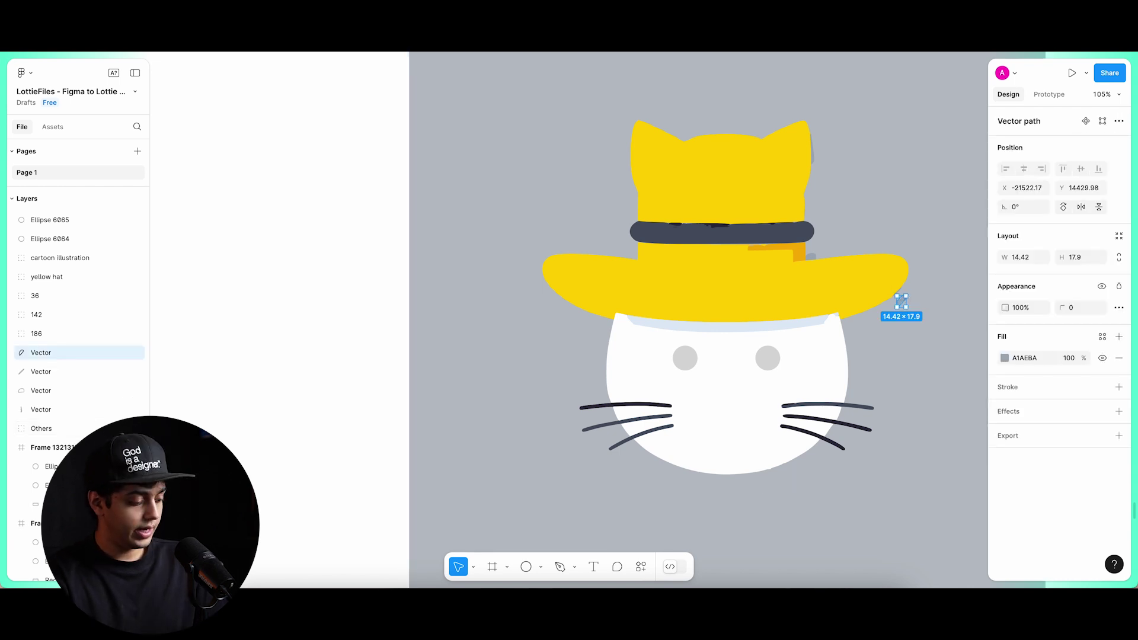
pyautogui.press('Delete')
pyautogui.click(814, 259)
pyautogui.press('Delete')
# Pan to show the whole cat frame and marquee-select all its illustration layers
pyautogui.scroll(-5, 742, 335)
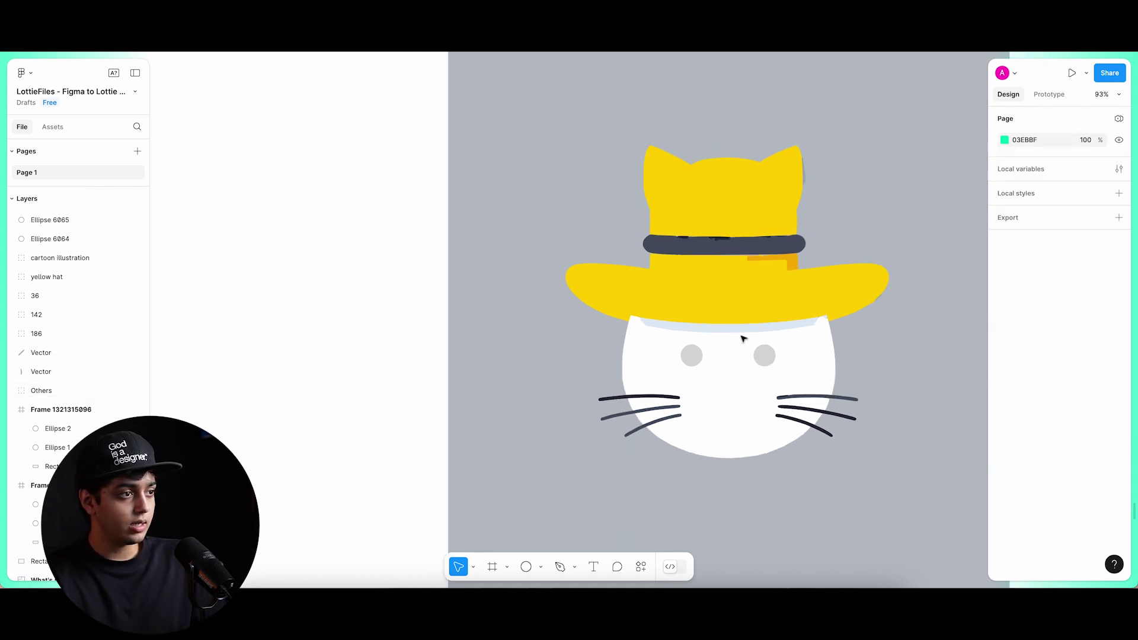
pyautogui.moveTo(771, 355); pyautogui.dragTo(692, 352)
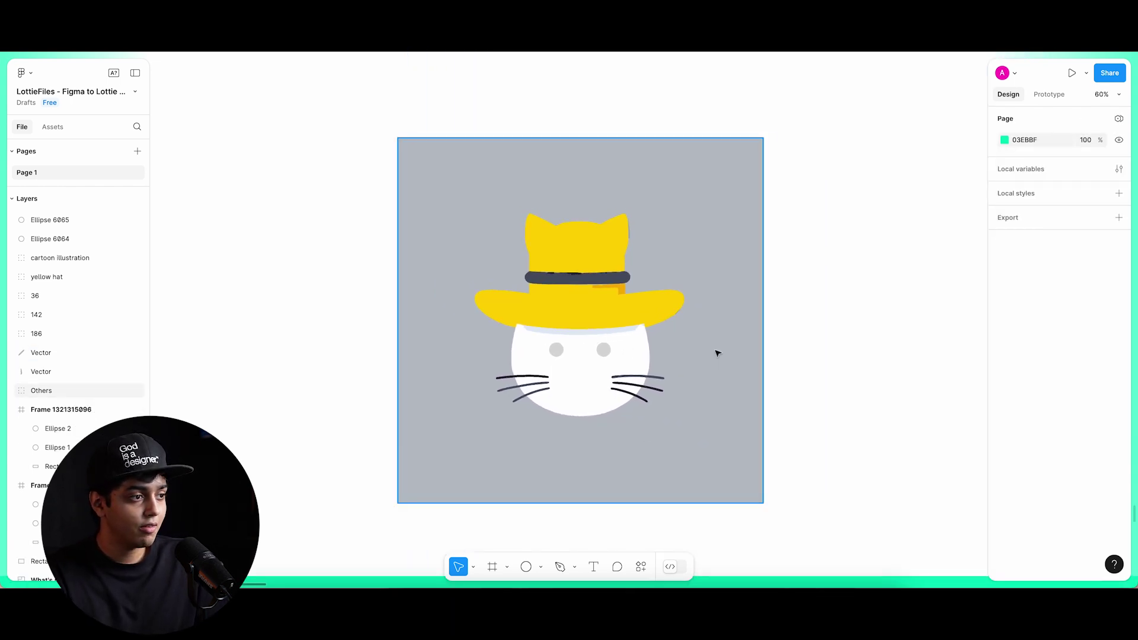
pyautogui.scroll(-1, 720, 362)
pyautogui.moveTo(820, 204); pyautogui.dragTo(524, 408)
pyautogui.scroll(-2, 492, 437)
pyautogui.press('Escape')
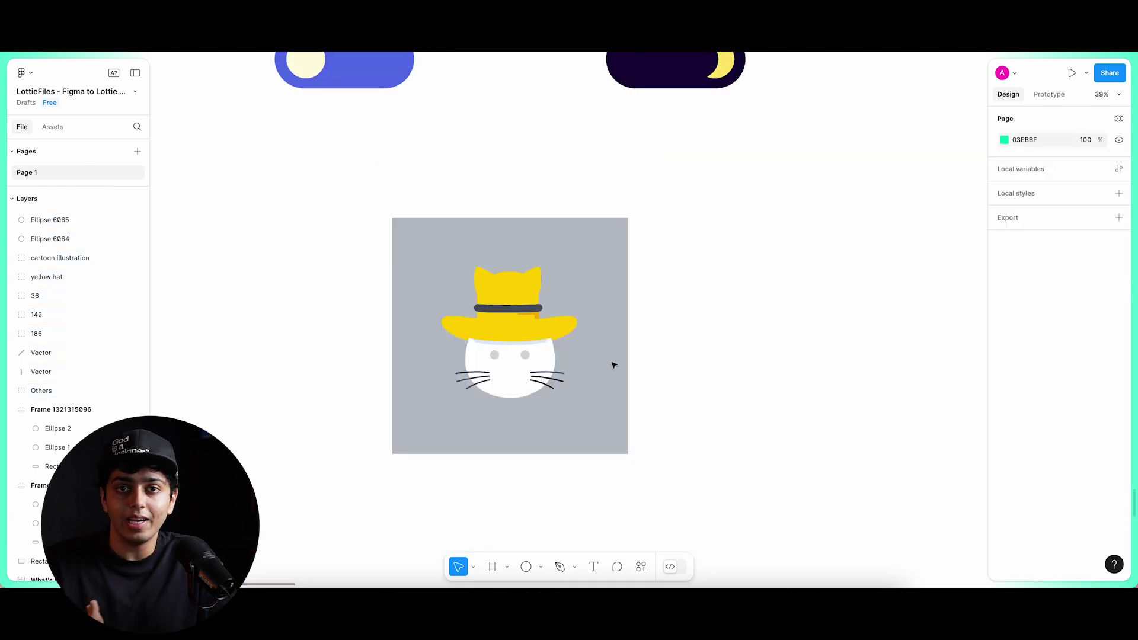
pyautogui.scroll(2, 593, 365)
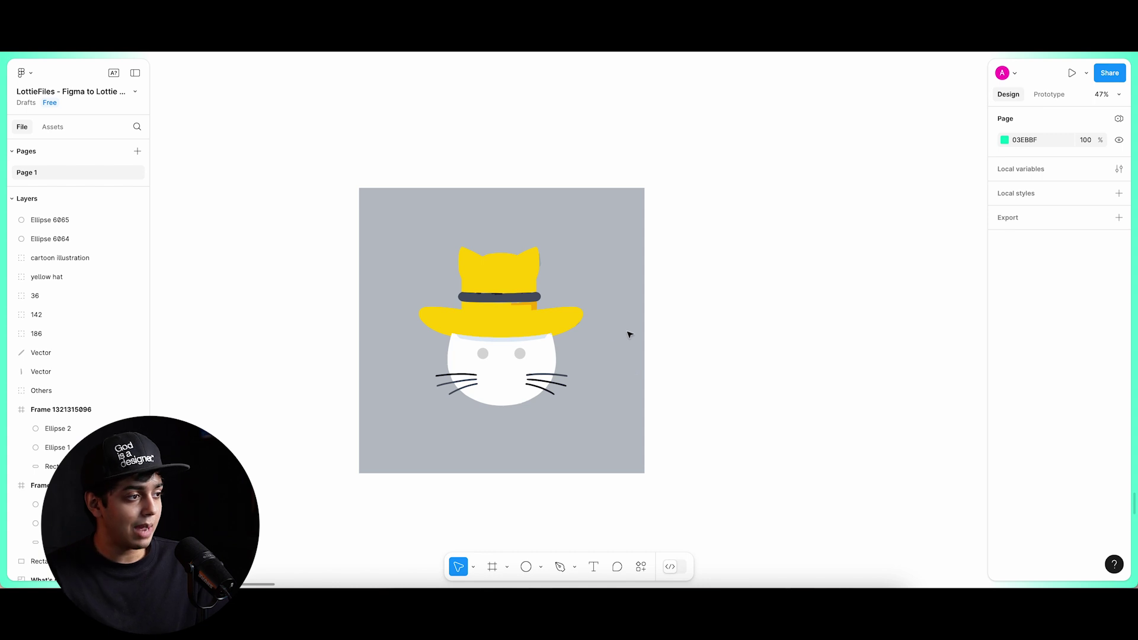
pyautogui.scroll(-1, 629, 335)
pyautogui.moveTo(711, 191); pyautogui.dragTo(436, 433)
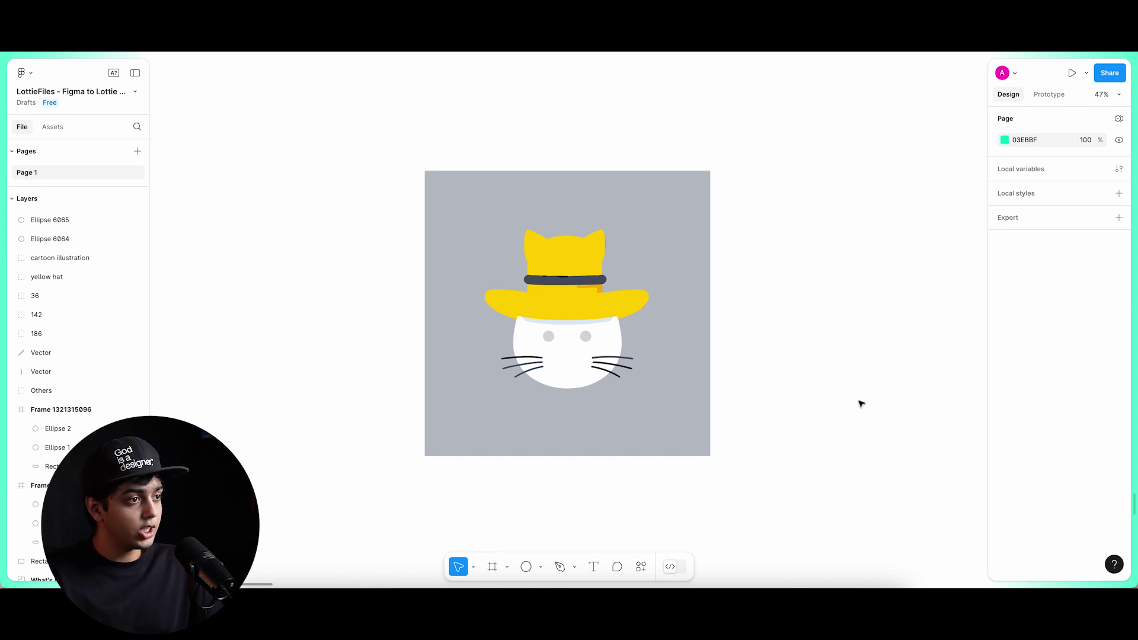
pyautogui.scroll(-1, 711, 368)
pyautogui.keyDown('ctrl'); pyautogui.scroll(-2, 687, 362); pyautogui.keyUp('ctrl')
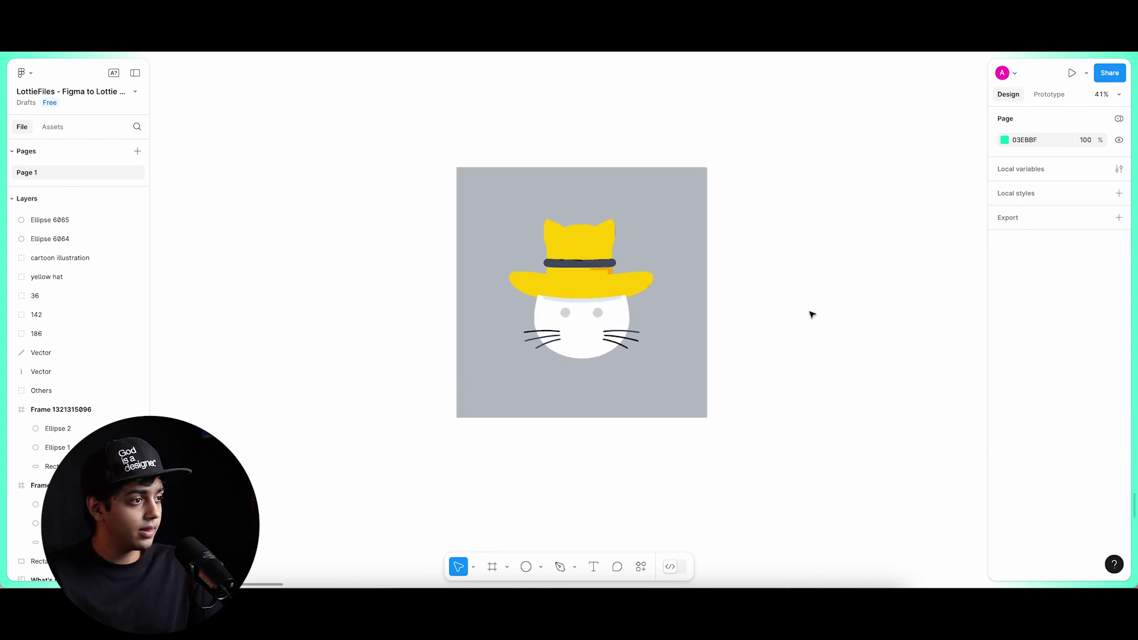
pyautogui.scroll(1, 544, 220)
pyautogui.hscroll(2, 544, 220)
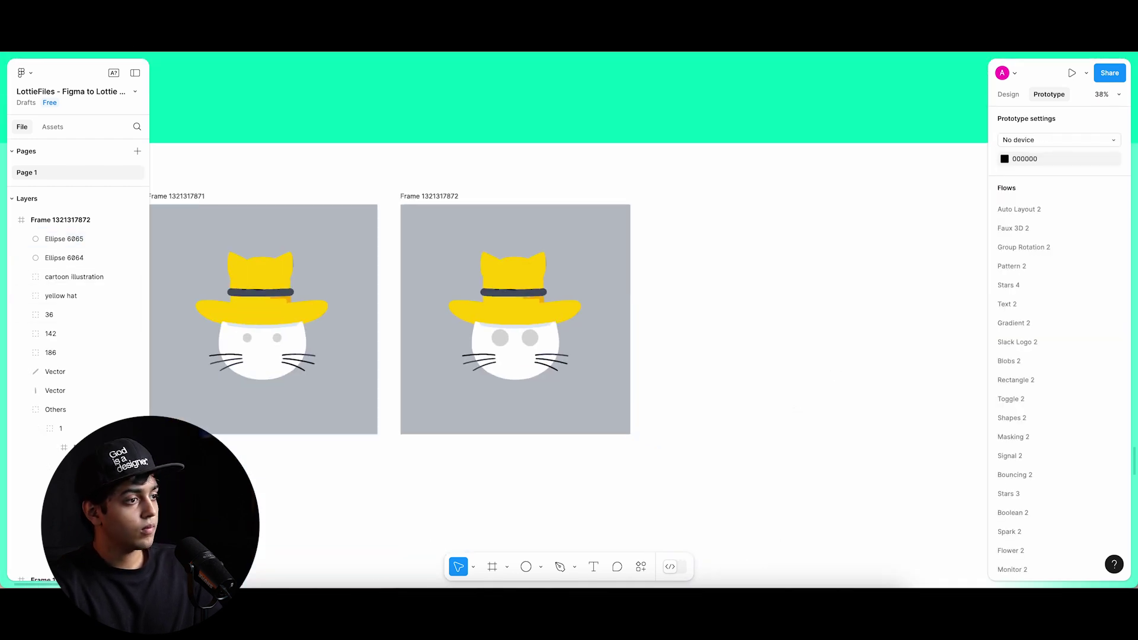
# Connect the middle cat frame to the third frame in the prototype flow
pyautogui.hscroll(-1, 482, 199)
pyautogui.click(482, 199)
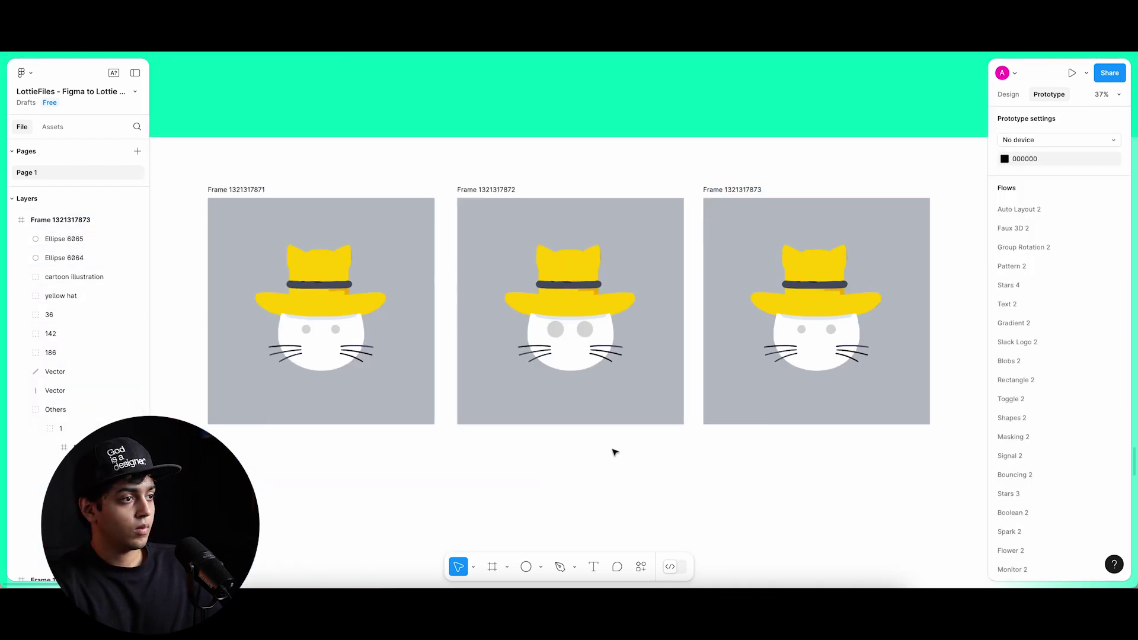
pyautogui.hotkey('ctrl', 'a')
pyautogui.click(503, 347)
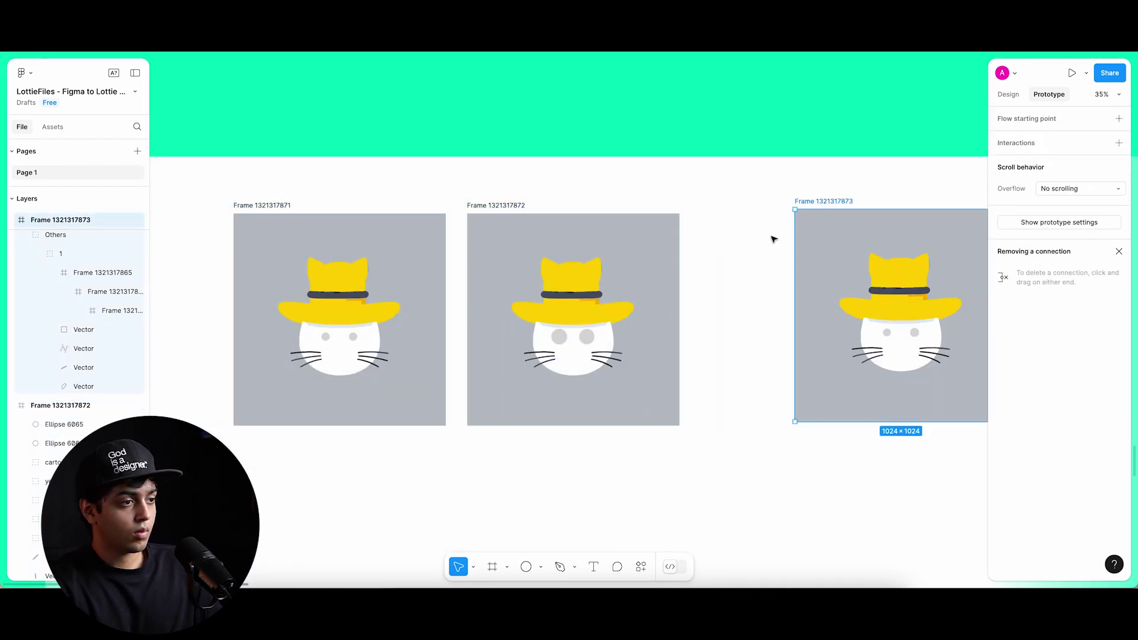
pyautogui.moveTo(680, 320); pyautogui.dragTo(848, 321)
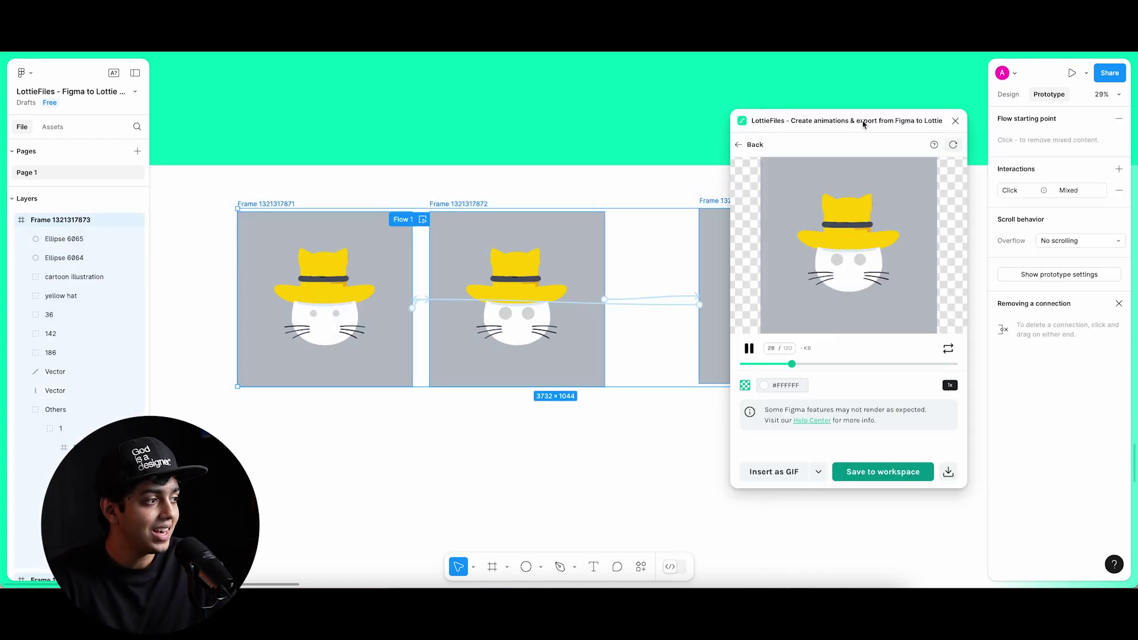
# Close the 120-frame cat eye animation preview and reselect all three cat frames
pyautogui.moveTo(860, 125); pyautogui.dragTo(833, 122)
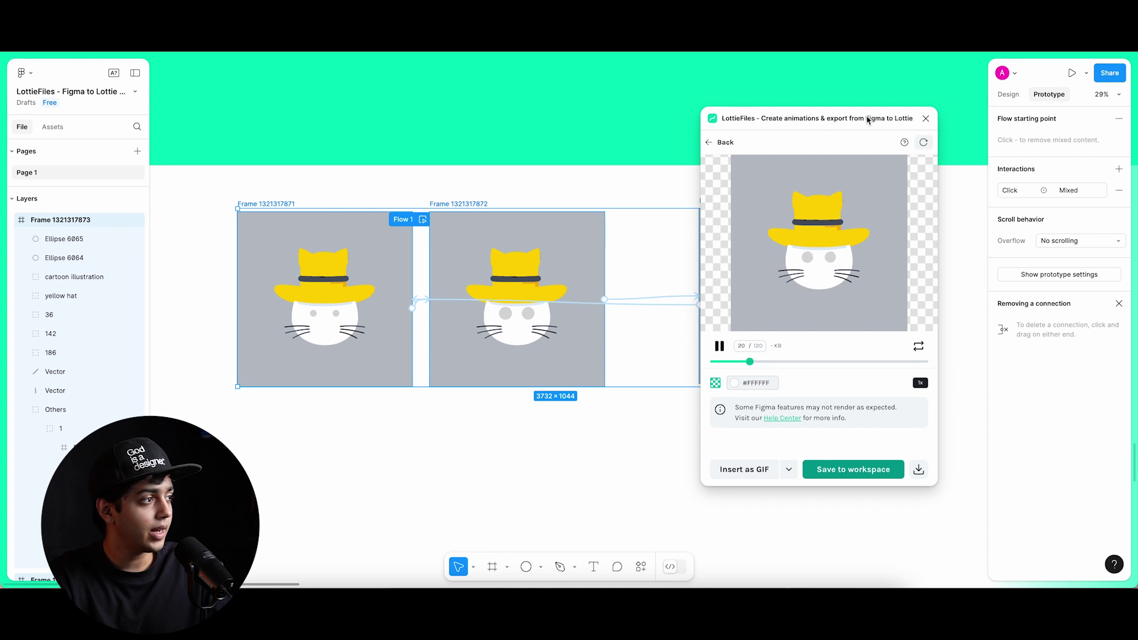
pyautogui.click(926, 119)
pyautogui.moveTo(208, 191); pyautogui.dragTo(870, 415)
pyautogui.rightClick(763, 253)
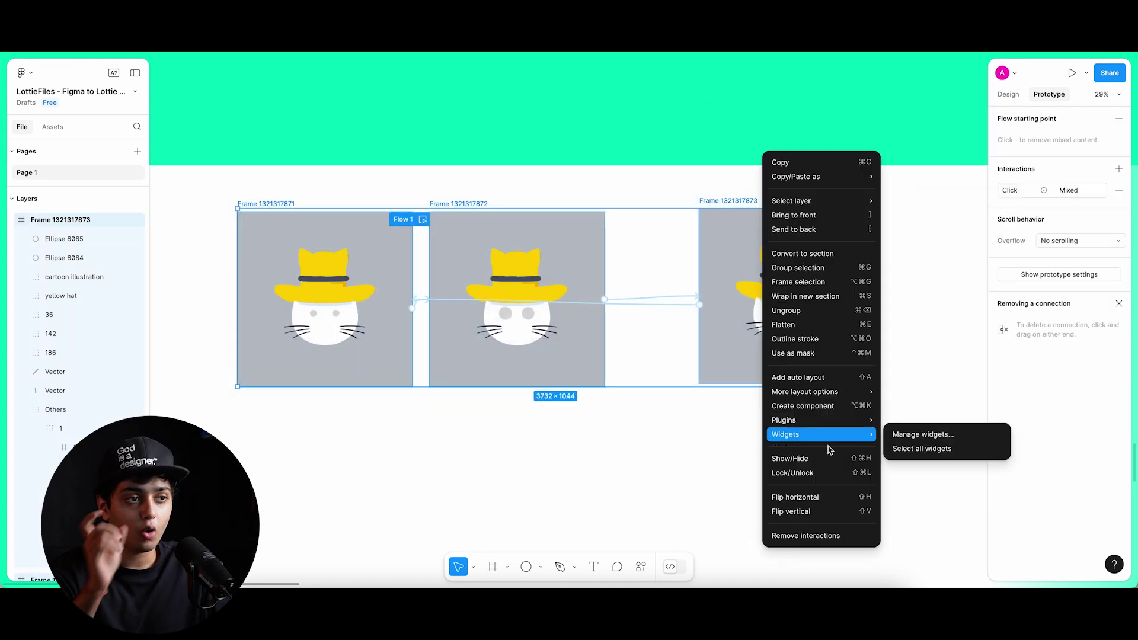
# Export the three cat frames as a Lottie preview with the transparency grid on, then select the waffle image
pyautogui.moveTo(830, 421)
pyautogui.click(932, 436)
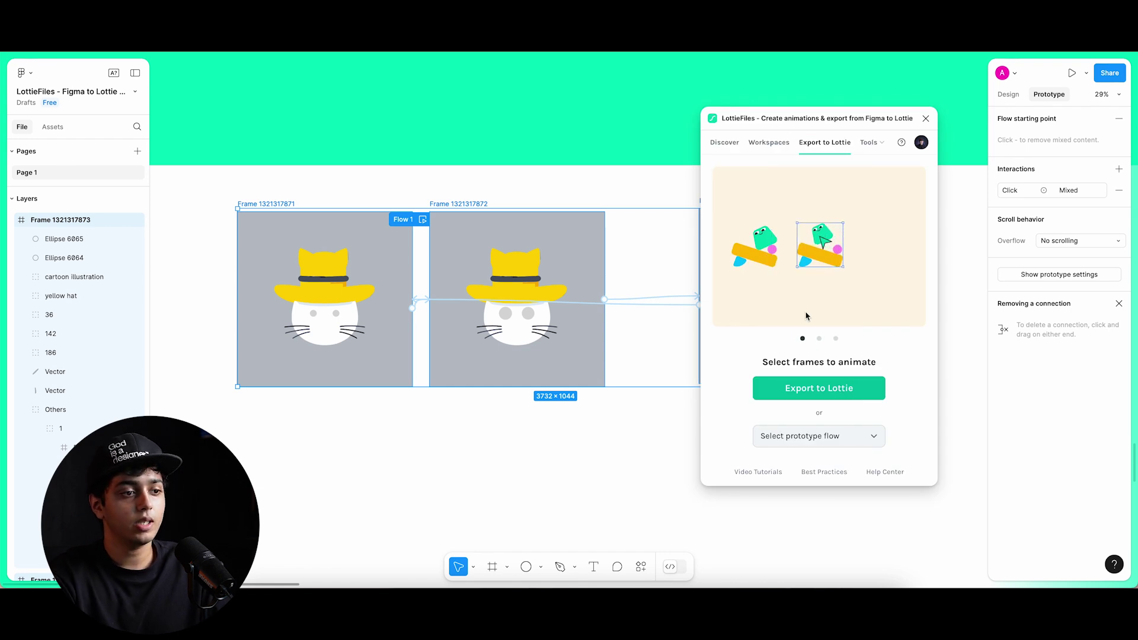
pyautogui.click(830, 396)
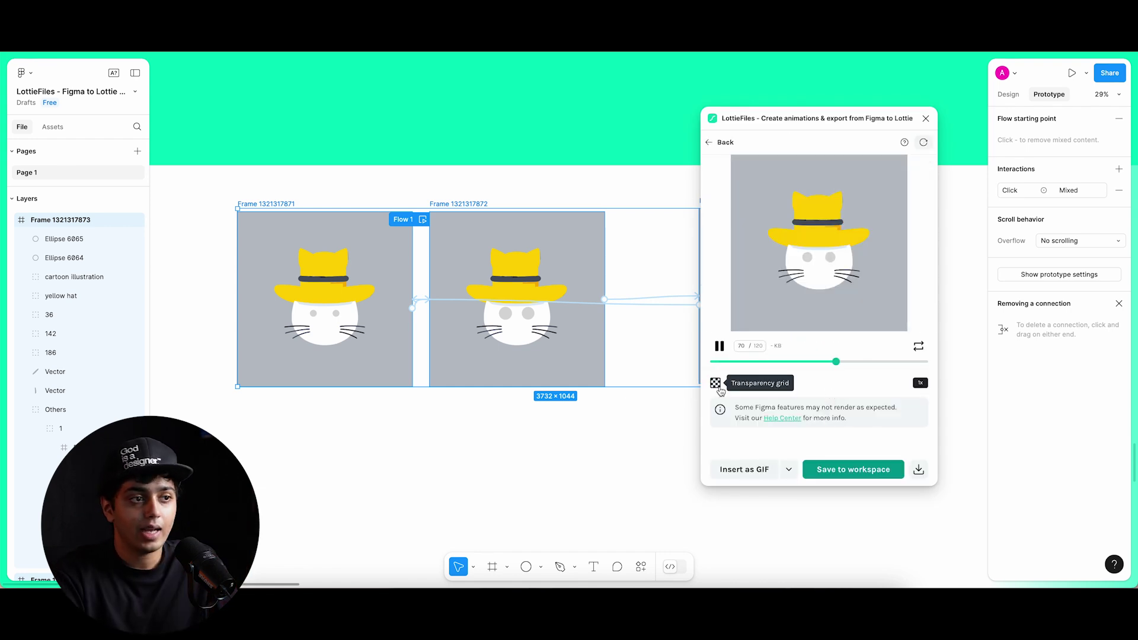
pyautogui.click(718, 387)
pyautogui.click(718, 387)
pyautogui.click(718, 386)
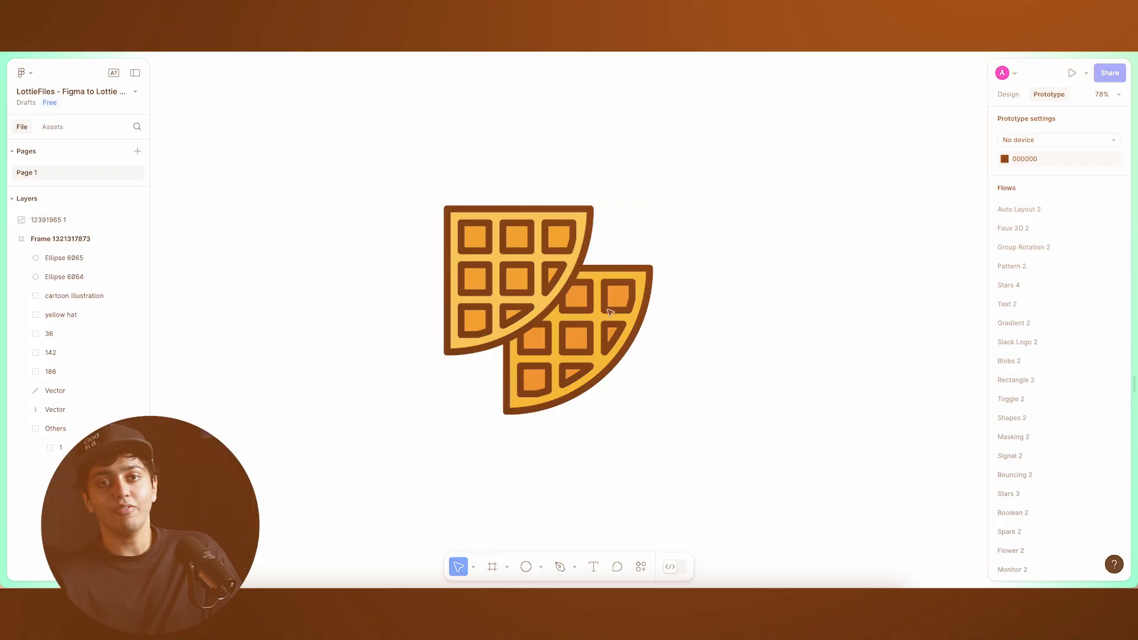
pyautogui.click(594, 302)
# Shift the 486×486 waffle image slightly to the right beside the cat frames
pyautogui.moveTo(594, 302)
pyautogui.mouseDown()
pyautogui.moveTo(649, 314)
pyautogui.moveTo(605, 301)
pyautogui.mouseUp()
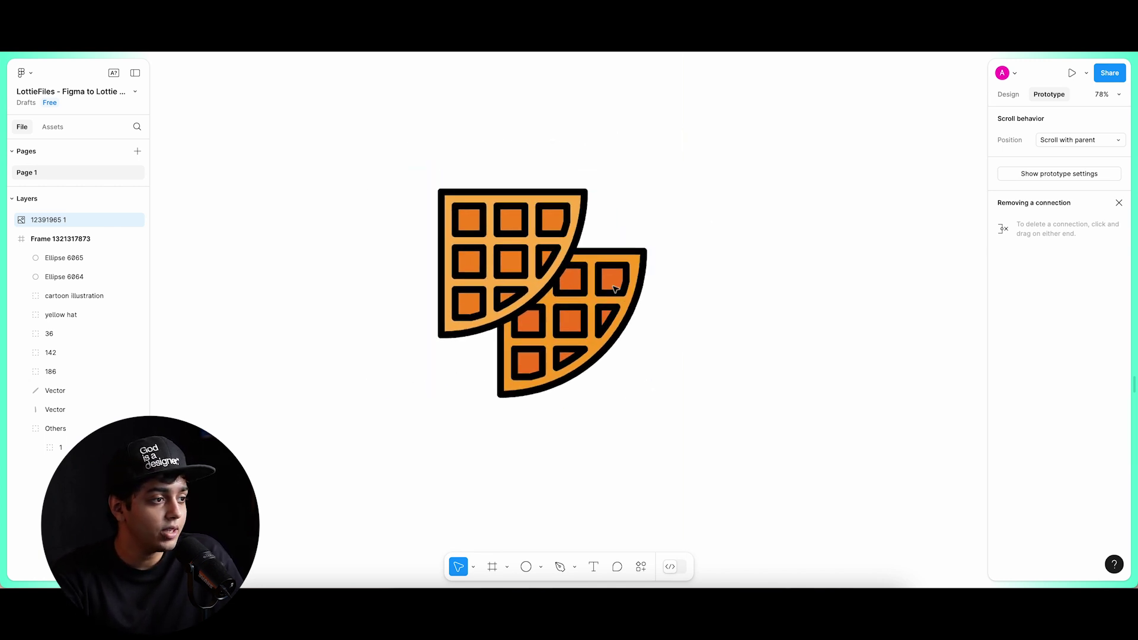
# Load the waffle image into LottieFiles' Raster to Vector tool and reposition the waffle layer down and right
pyautogui.rightClick(576, 257)
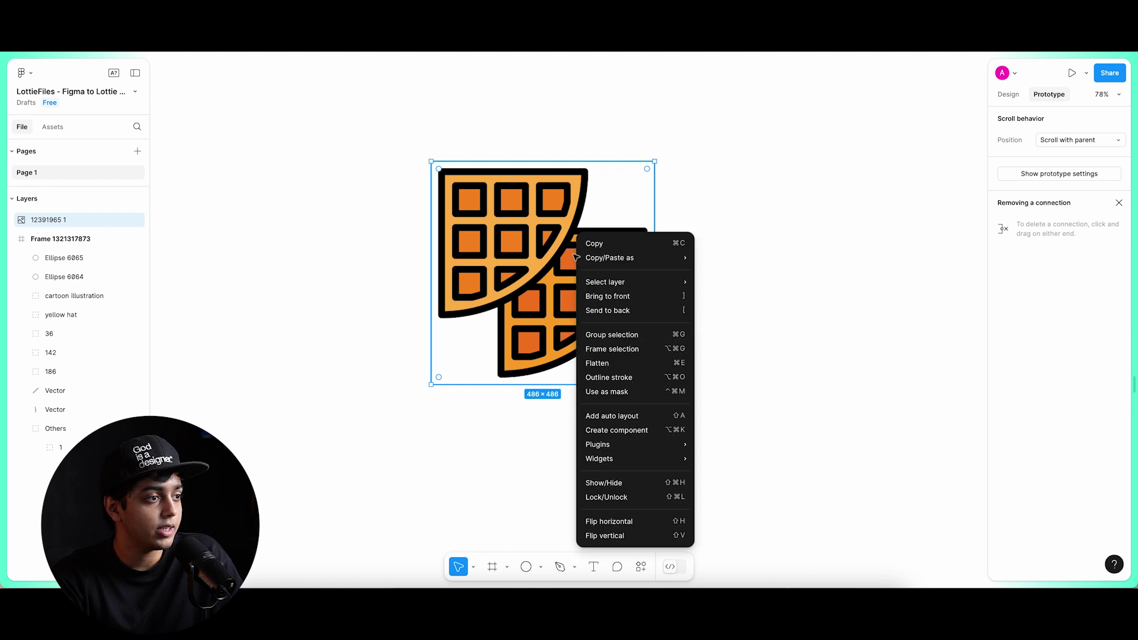
pyautogui.moveTo(635, 450)
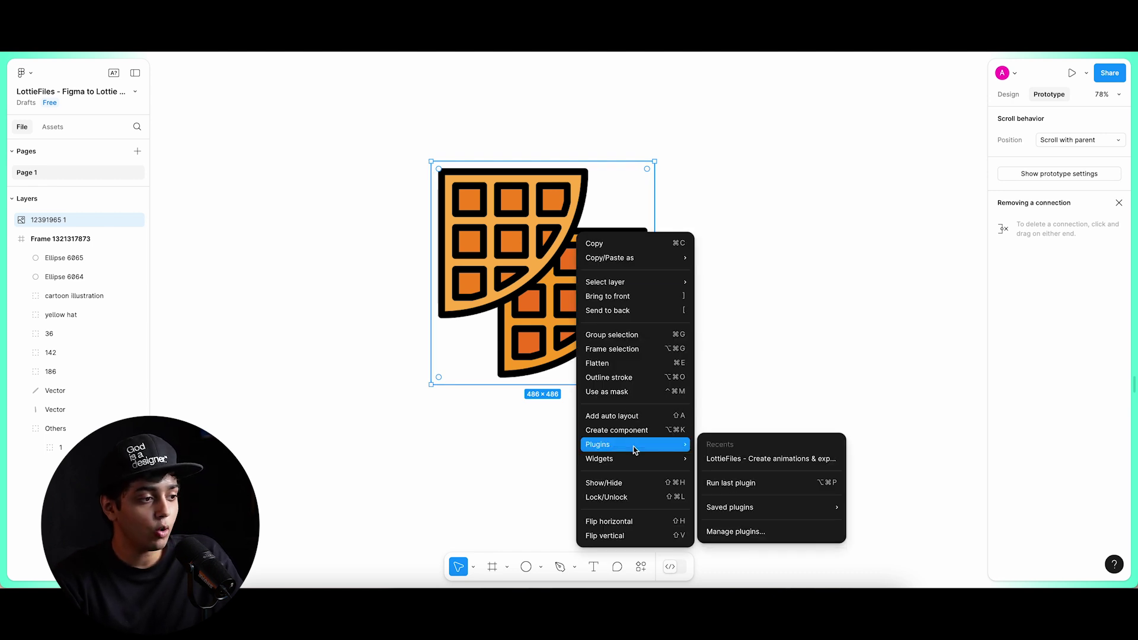
pyautogui.click(718, 459)
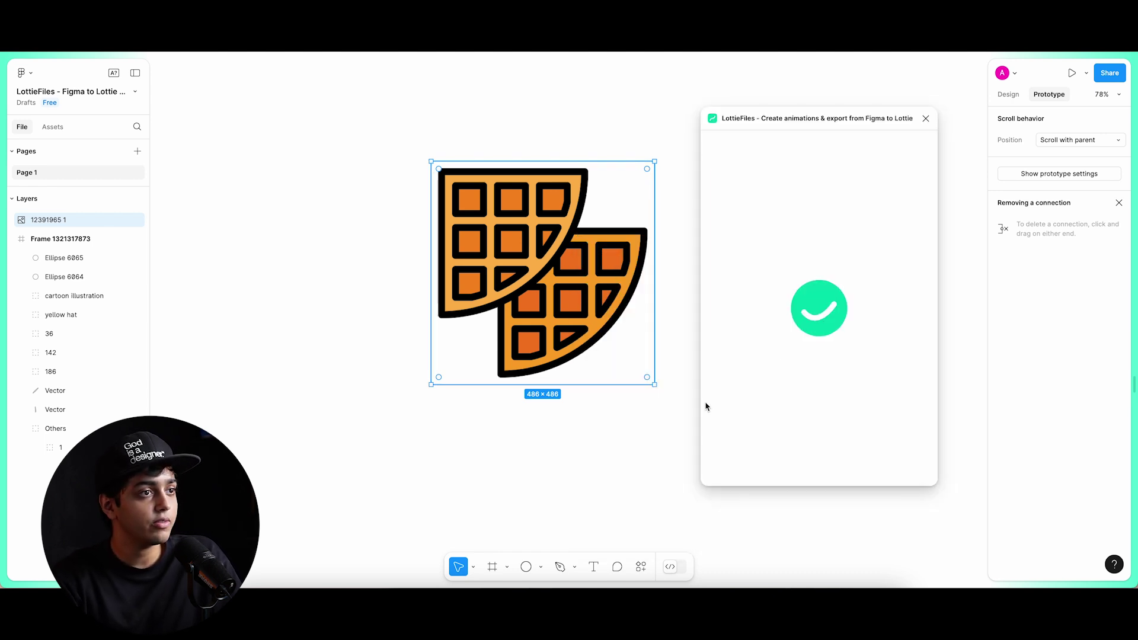
pyautogui.click(881, 145)
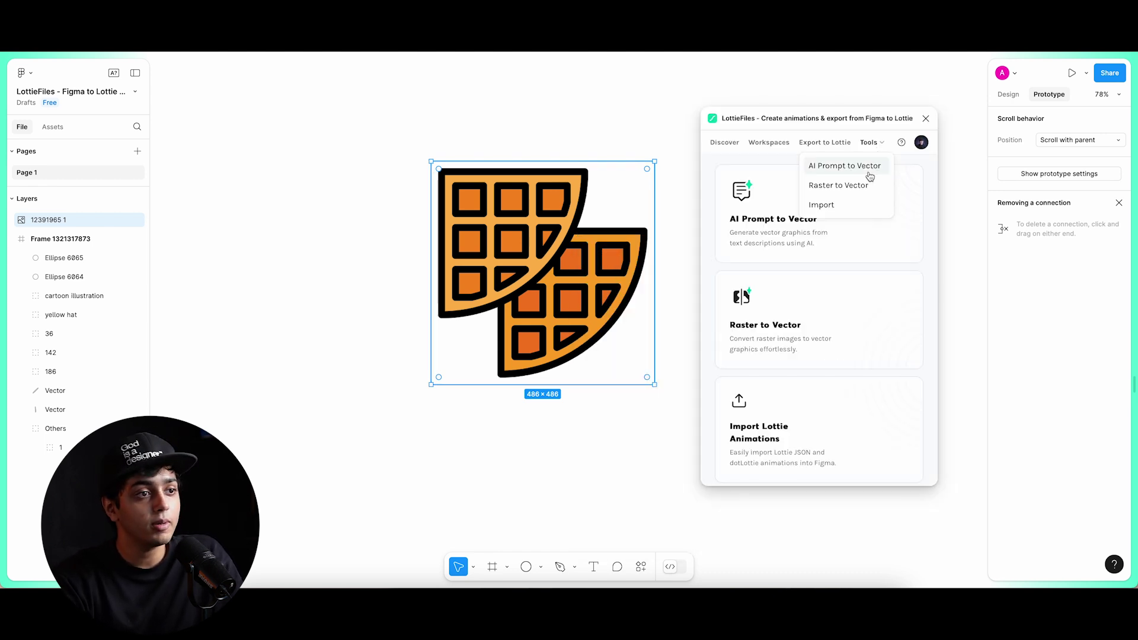
pyautogui.click(856, 185)
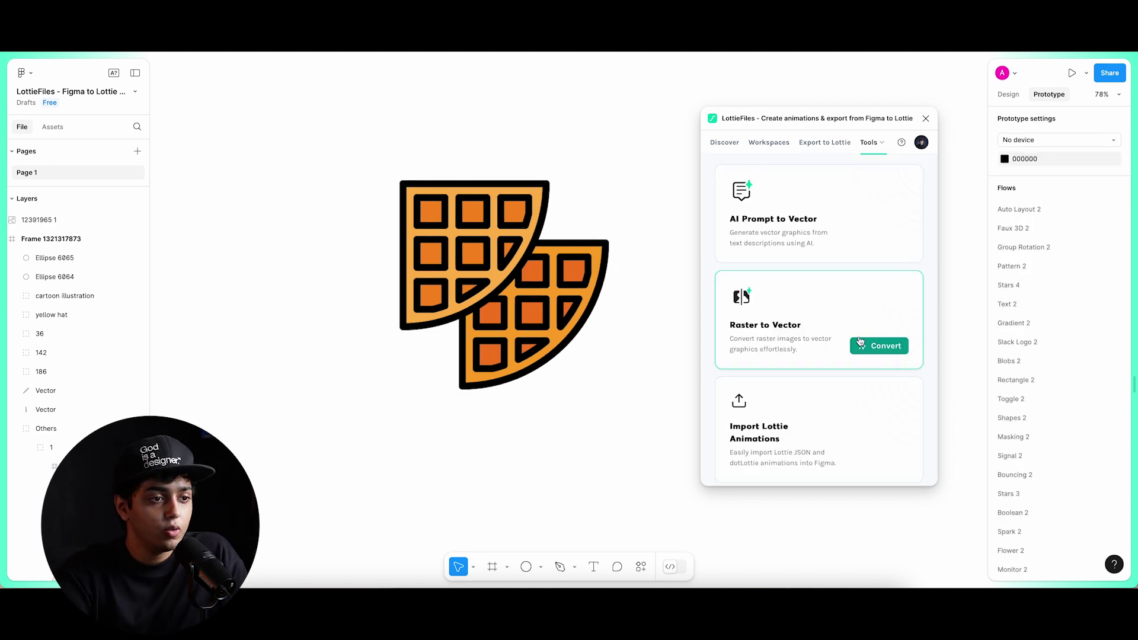
pyautogui.click(861, 344)
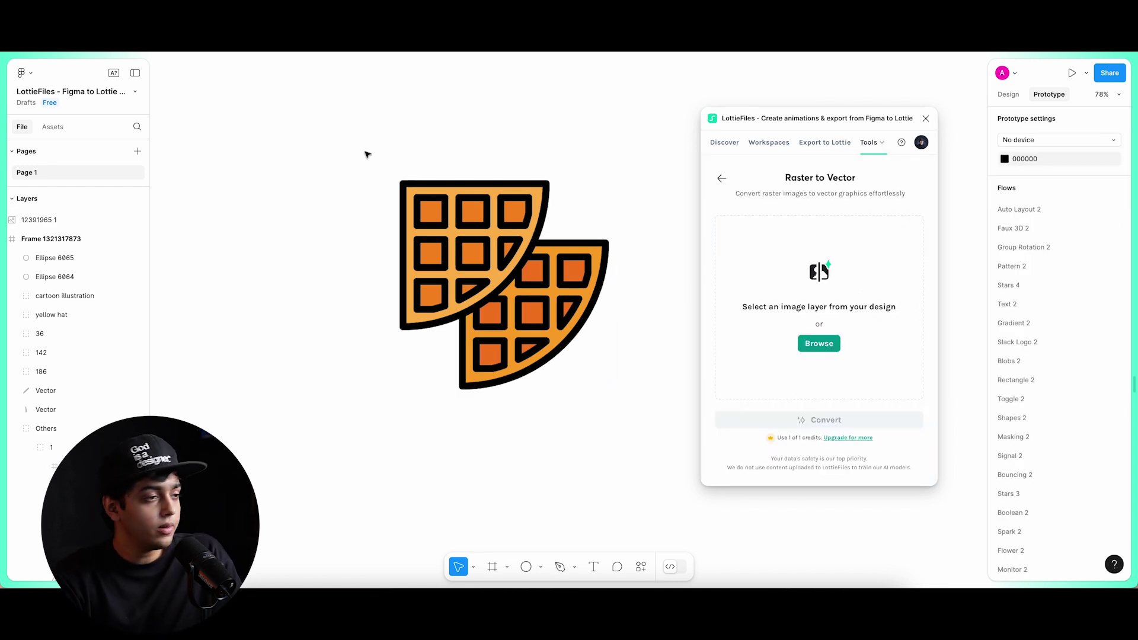
pyautogui.click(498, 285)
pyautogui.moveTo(498, 284); pyautogui.dragTo(468, 303)
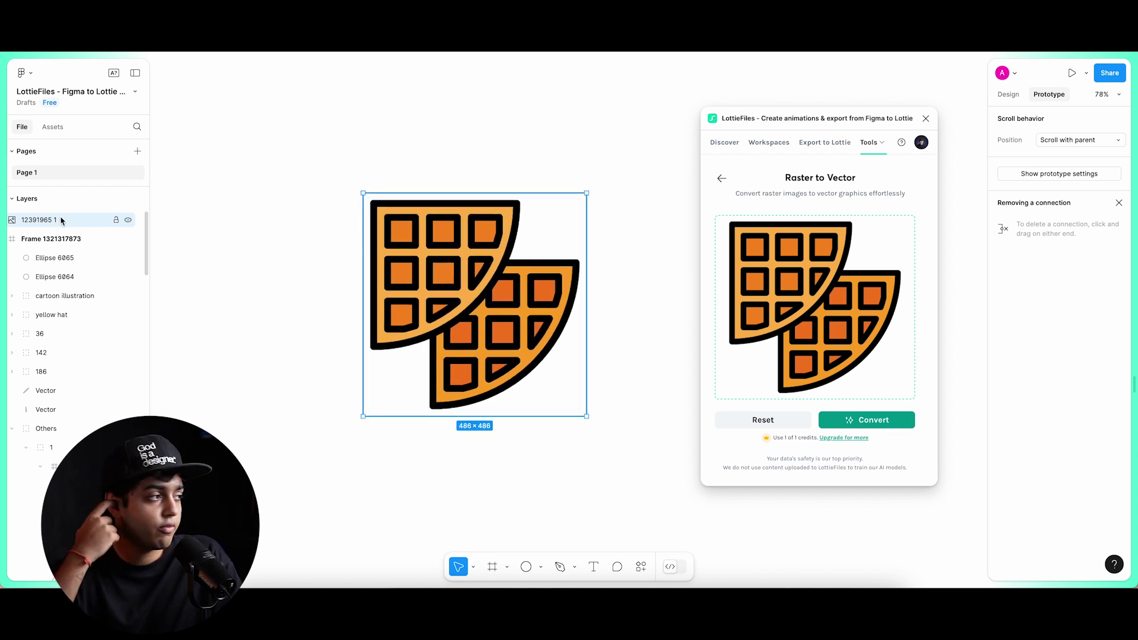
# Convert the waffle image to vectors, animate it and preview the Pulse preset
pyautogui.click(862, 422)
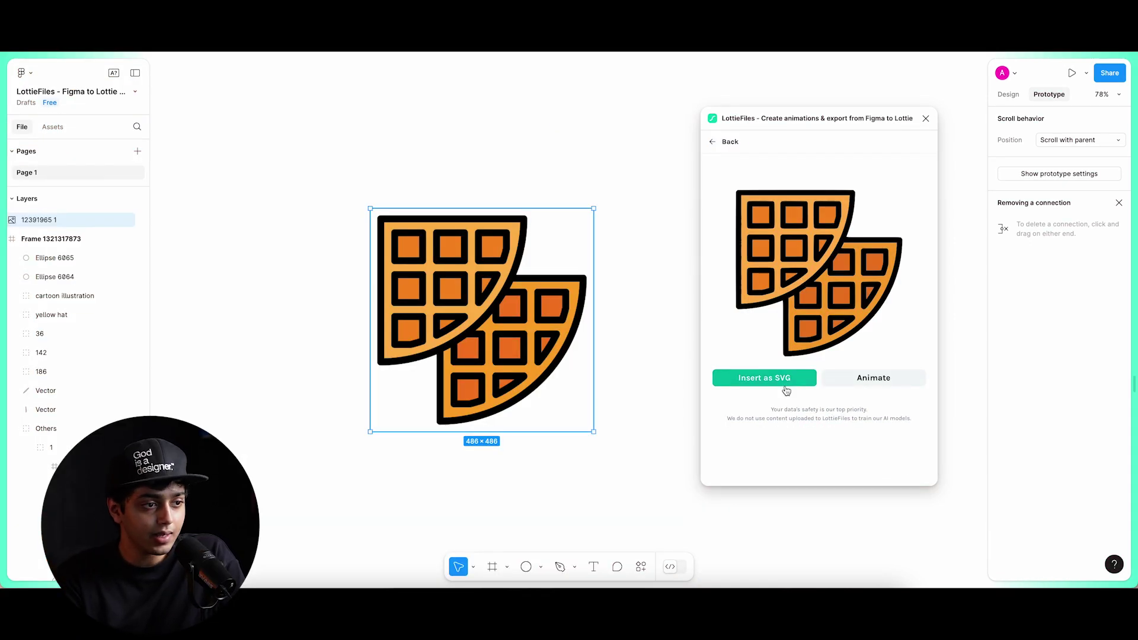
pyautogui.click(890, 380)
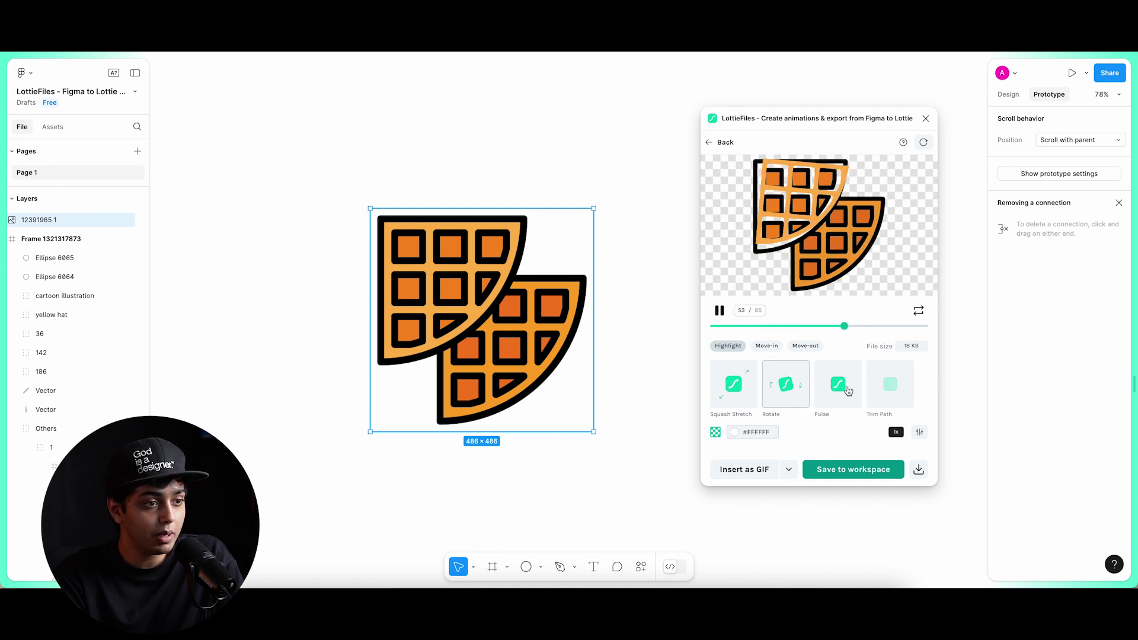
pyautogui.click(848, 390)
# Try the Trim Path preset, then apply the Move-in Fade In animation to the waffle
pyautogui.click(895, 390)
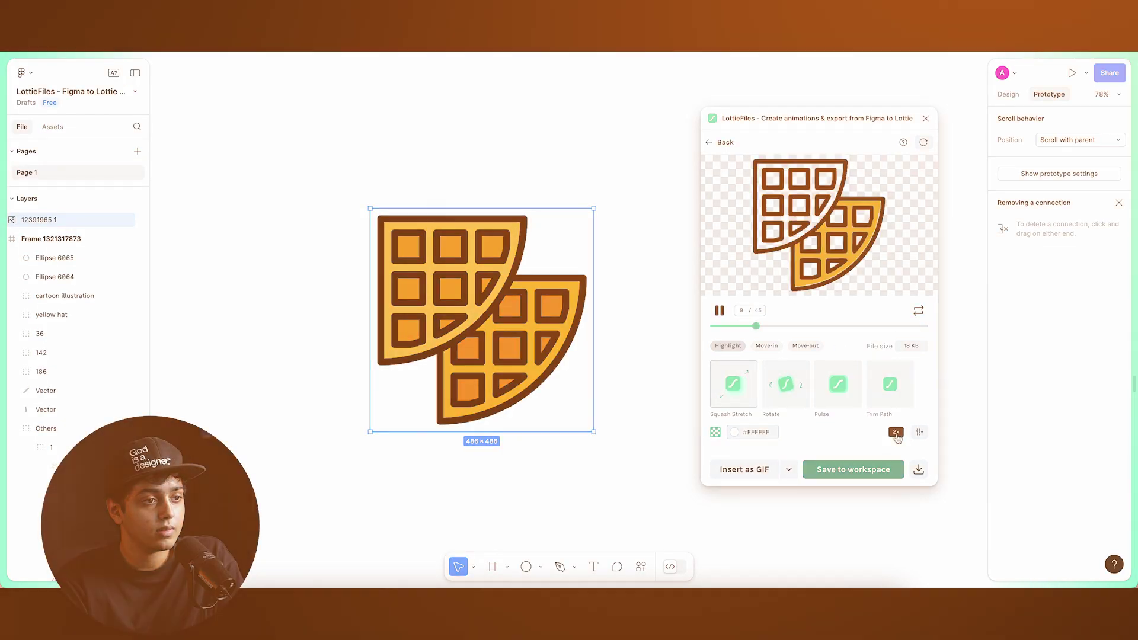
pyautogui.click(766, 345)
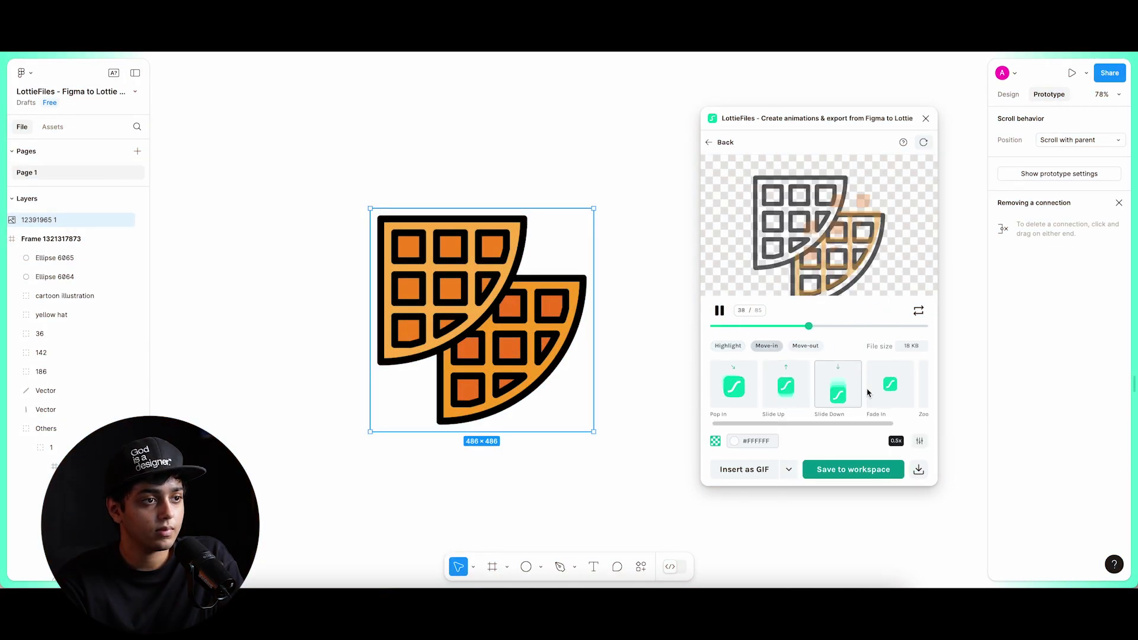
pyautogui.click(871, 391)
pyautogui.hscroll(2, 917, 400)
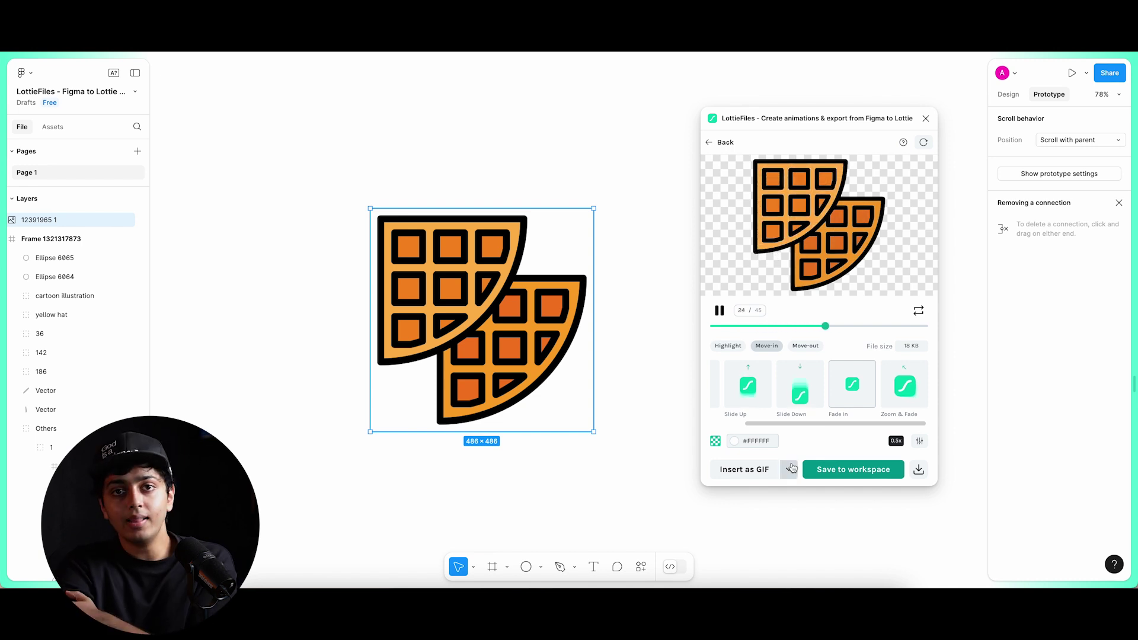
# Save the waffle animation into a chosen project in the LottieFiles workspace
pyautogui.click(842, 471)
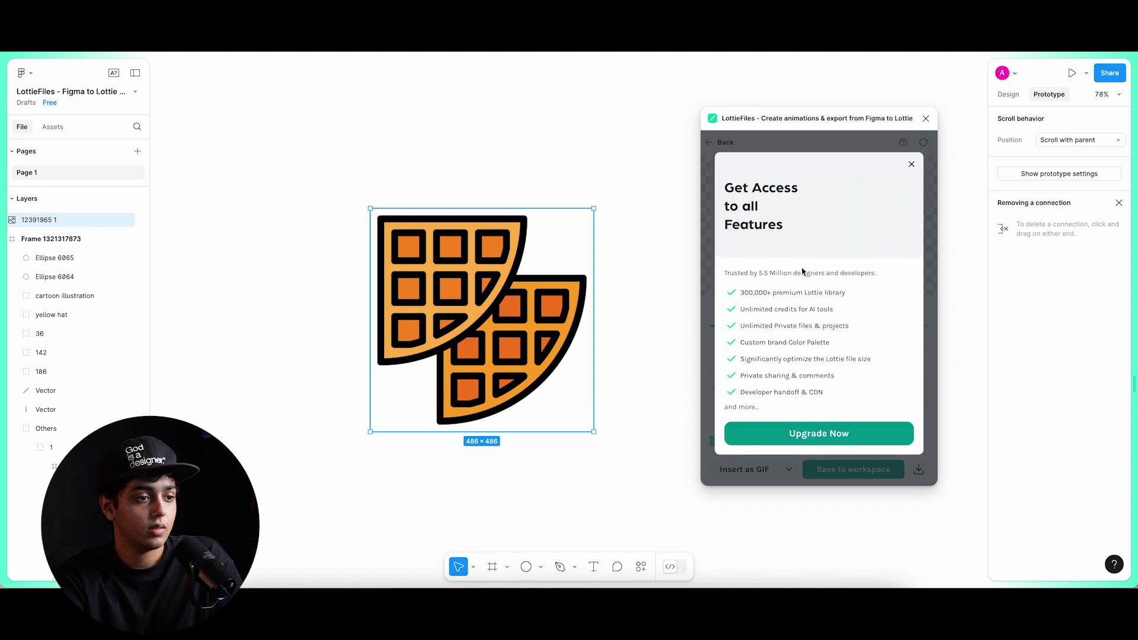
pyautogui.click(800, 257)
pyautogui.click(897, 403)
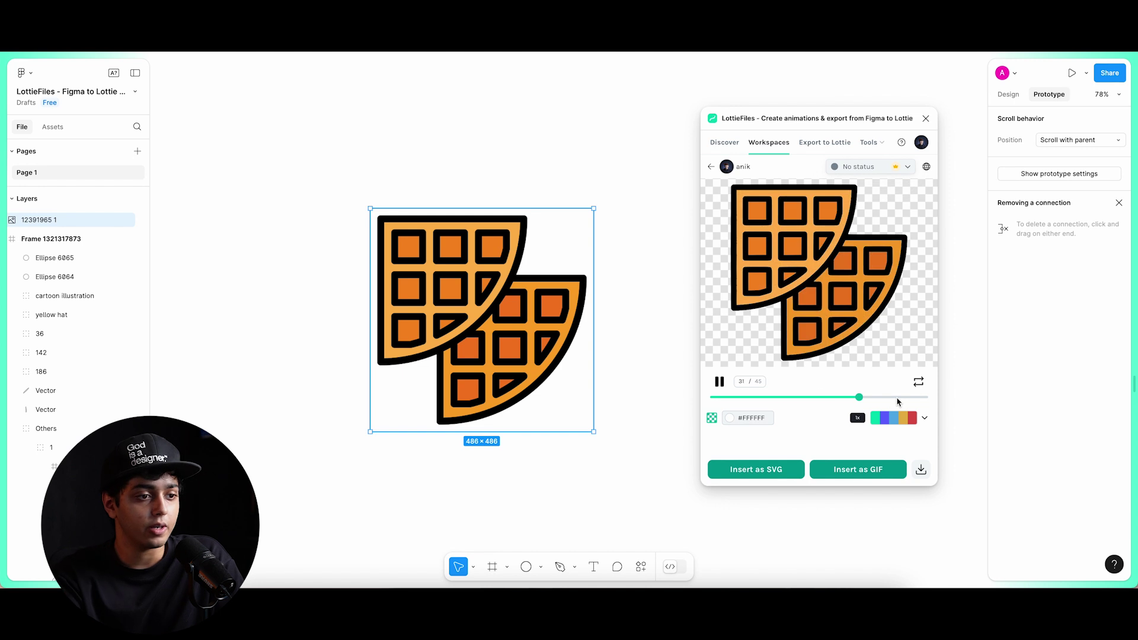
# Recolour the waffle animation with a preset grey and blue palette
pyautogui.click(925, 418)
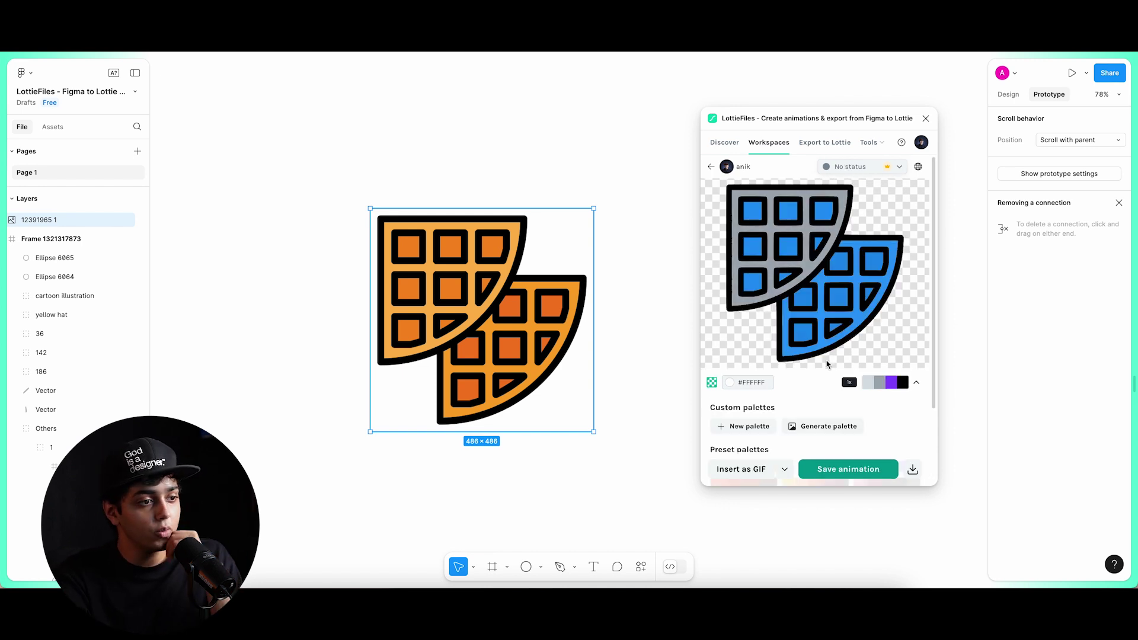
pyautogui.scroll(-2, 829, 364)
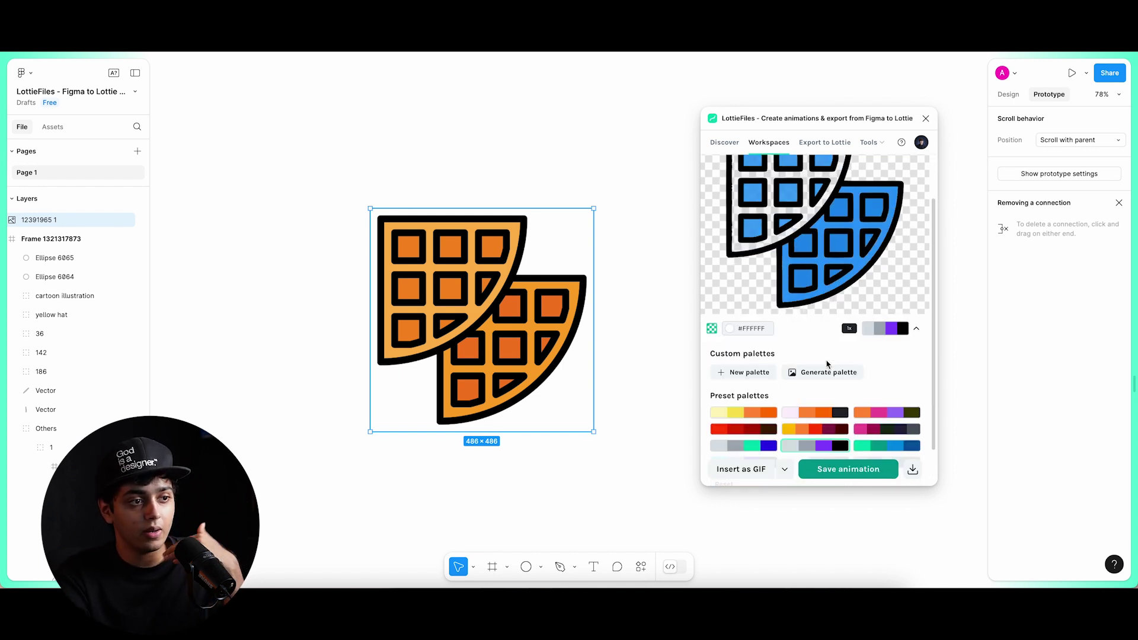
pyautogui.scroll(-2, 828, 364)
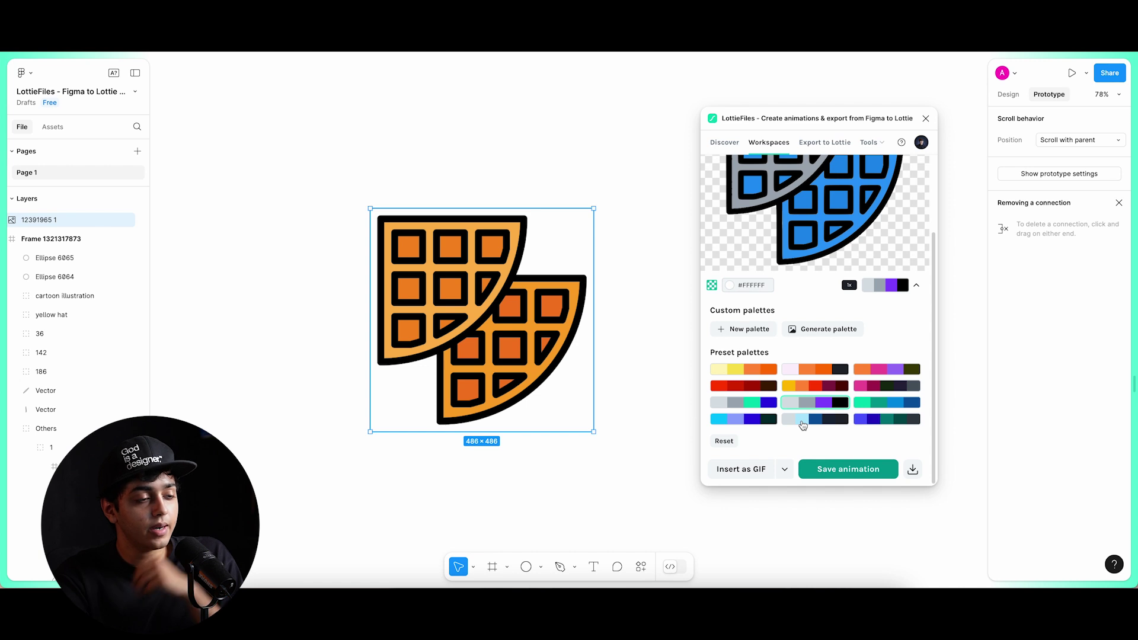
pyautogui.scroll(4, 788, 363)
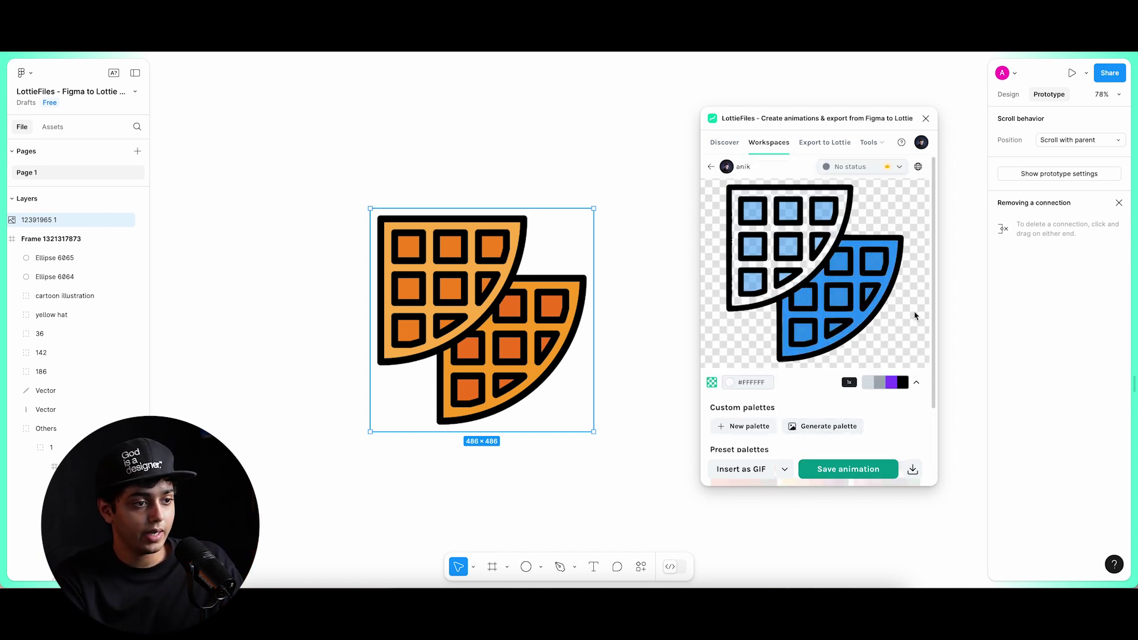
pyautogui.scroll(-4, 899, 389)
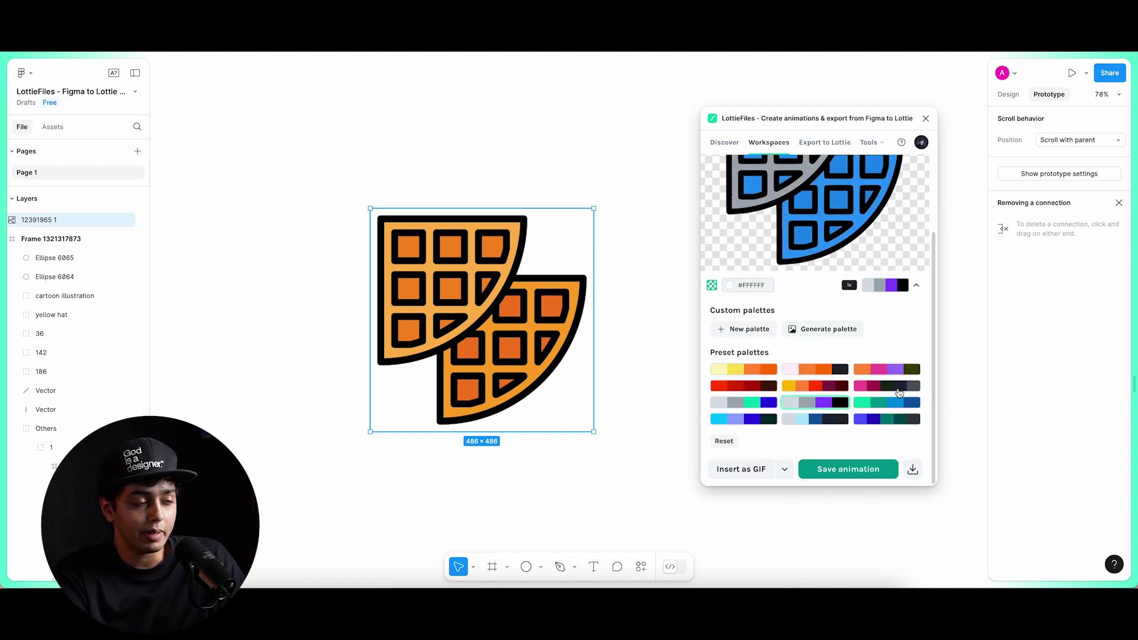
pyautogui.scroll(4, 900, 392)
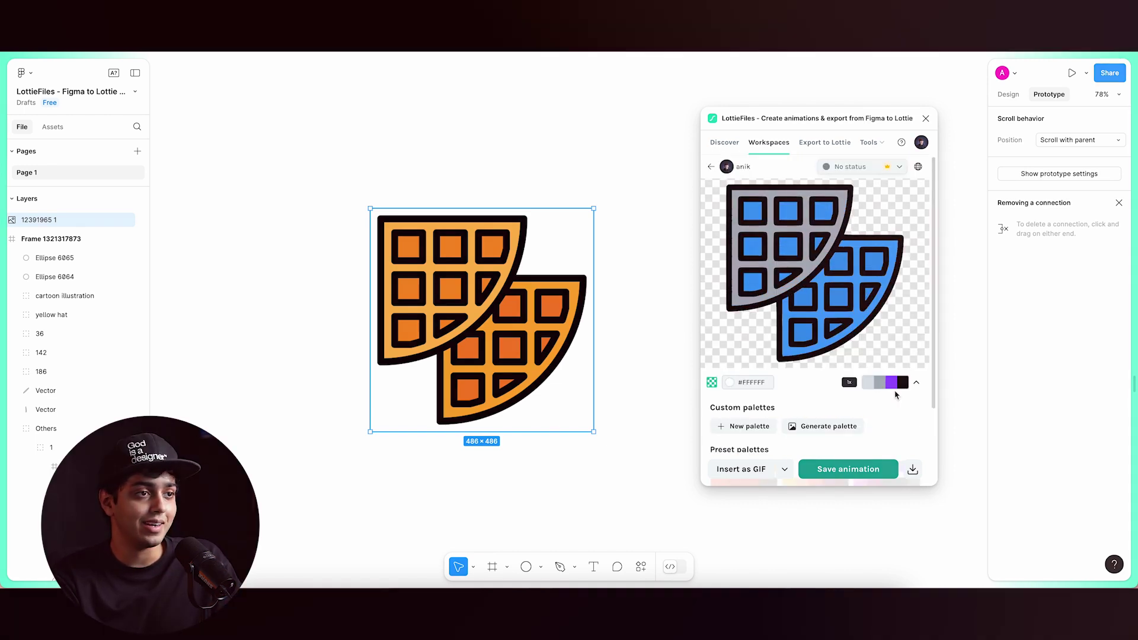